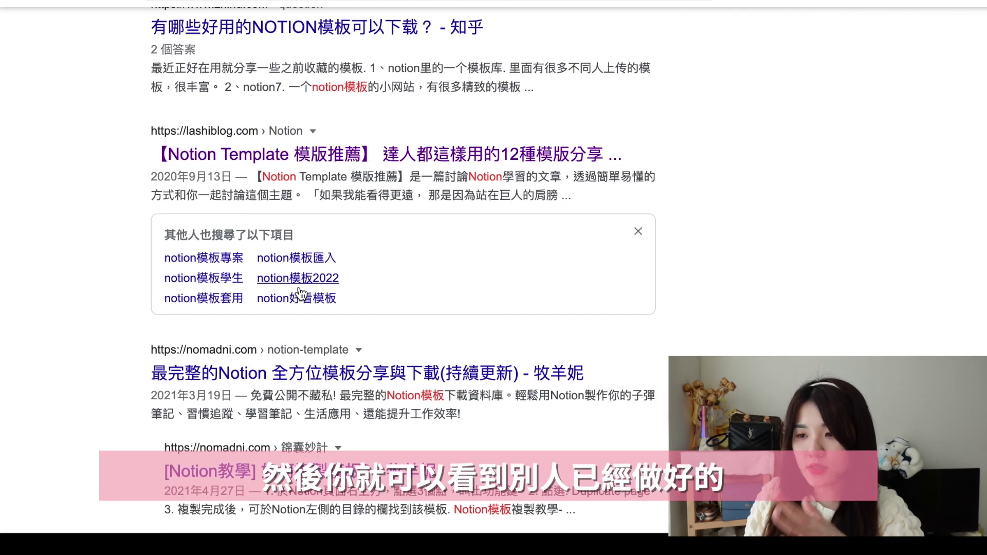
Step: Duplicate the 2021/01 月計畫 template from the nomadni Notion template collection into the workspace and look through the copy
{"action": "left_click", "coordinate": [359, 378]}
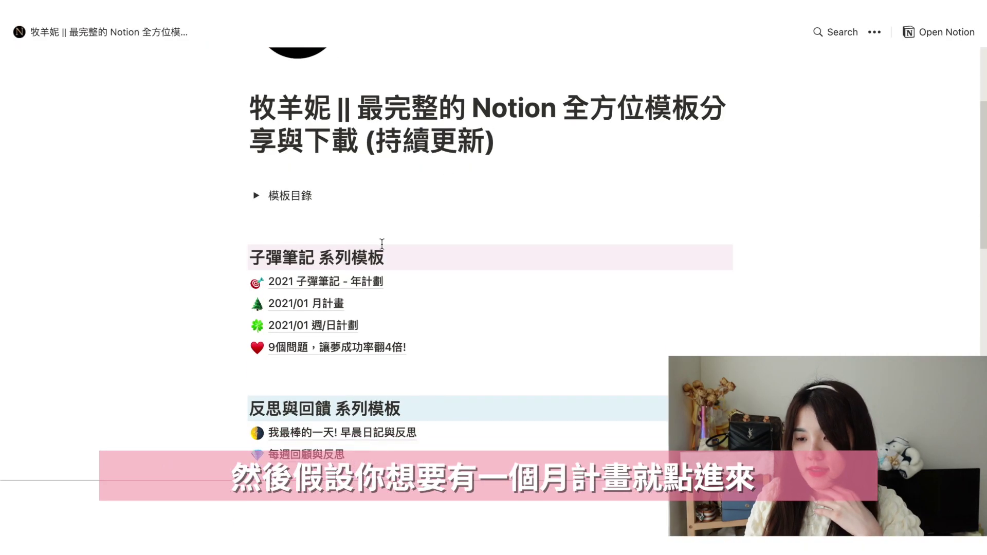
{"action": "left_click", "coordinate": [319, 263]}
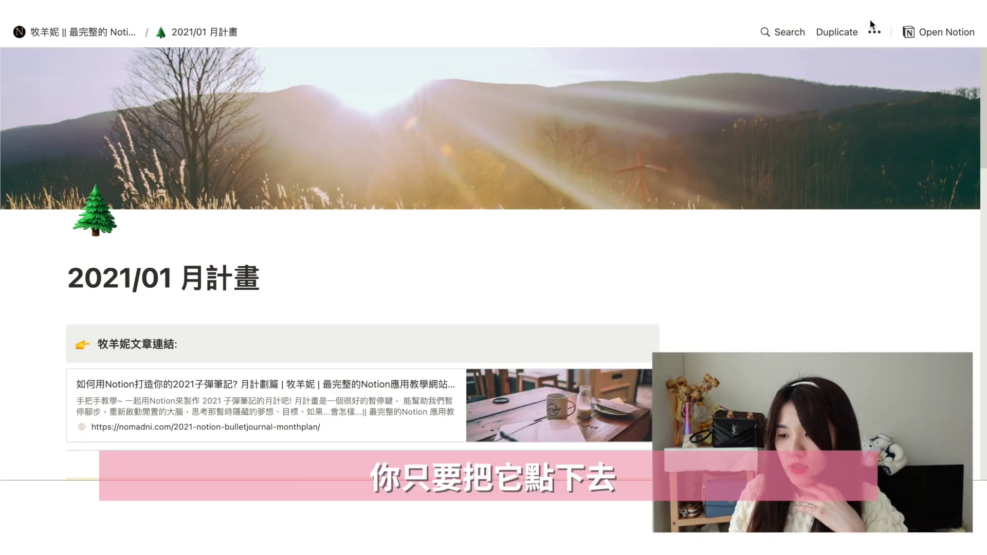
{"action": "left_click", "coordinate": [840, 35]}
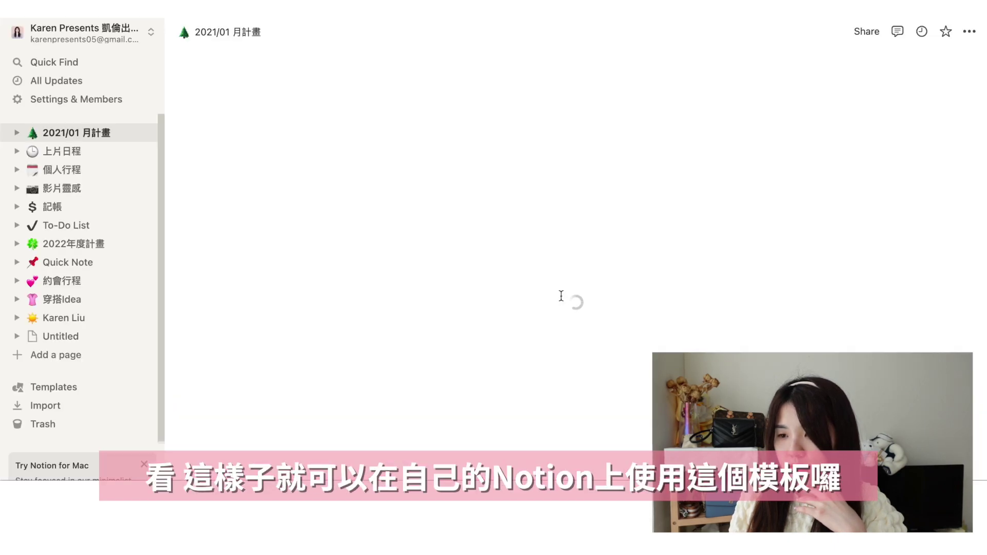
{"action": "scroll", "coordinate": [329, 247], "scroll_direction": "down", "scroll_amount": 5}
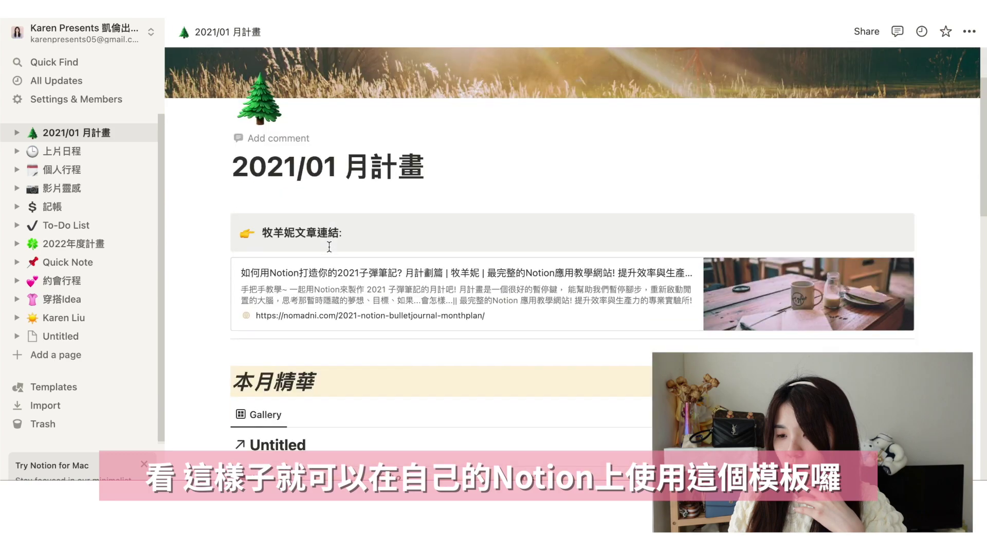
{"action": "scroll", "coordinate": [329, 247], "scroll_direction": "down", "scroll_amount": 1}
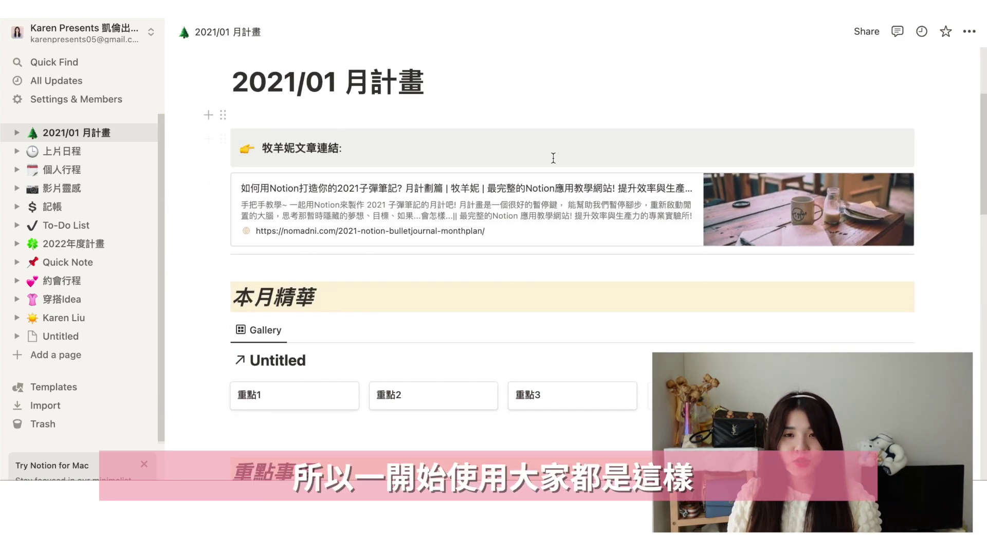
{"action": "scroll", "coordinate": [498, 286], "scroll_direction": "down", "scroll_amount": 2}
{"action": "scroll", "coordinate": [335, 268], "scroll_direction": "down", "scroll_amount": 6}
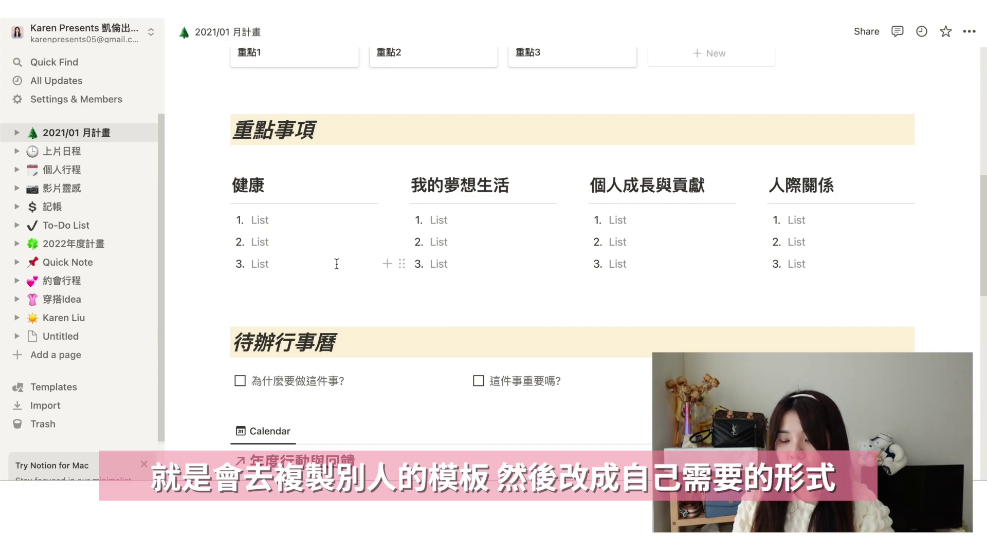
Step: Open the untitled empty page and title it 2022計畫
{"action": "left_click", "coordinate": [61, 336]}
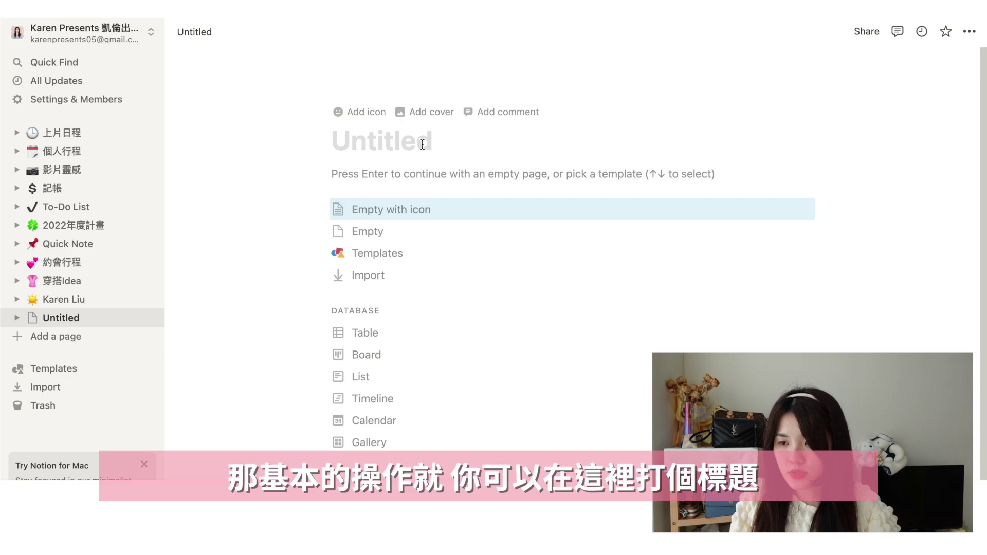
{"action": "type", "text": "x"}
{"action": "key", "text": "BackSpace"}
{"action": "type", "text": "2022計畫"}
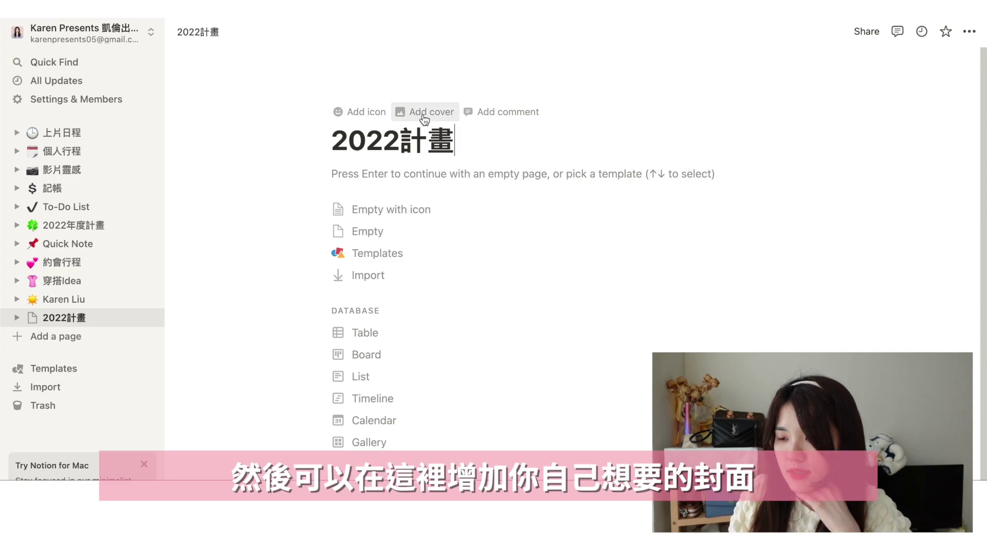
Step: Add a cover to the 2022計畫 page, using the Unsplash photo of pale dunes under a pink sky
{"action": "left_click", "coordinate": [423, 114]}
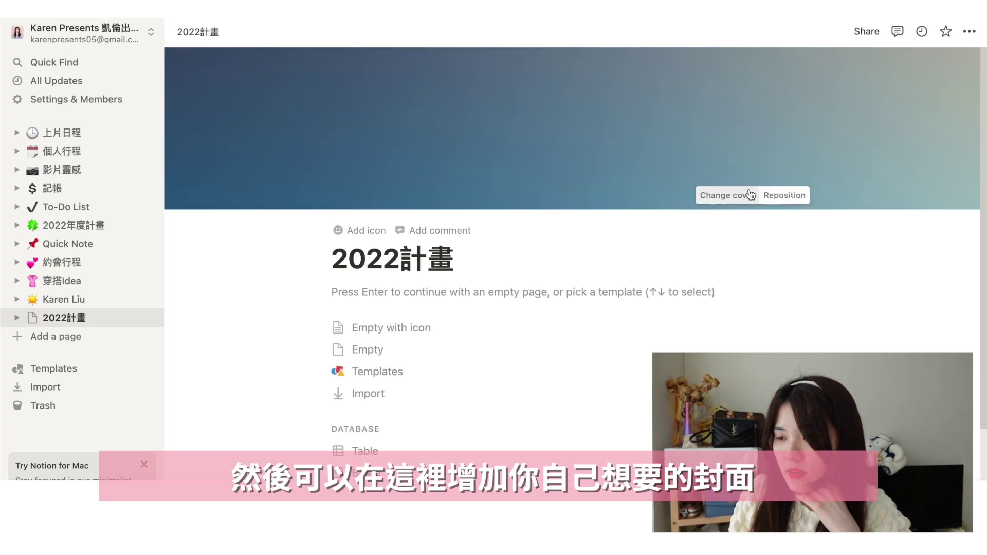
{"action": "left_click", "coordinate": [750, 195]}
{"action": "left_click", "coordinate": [693, 220]}
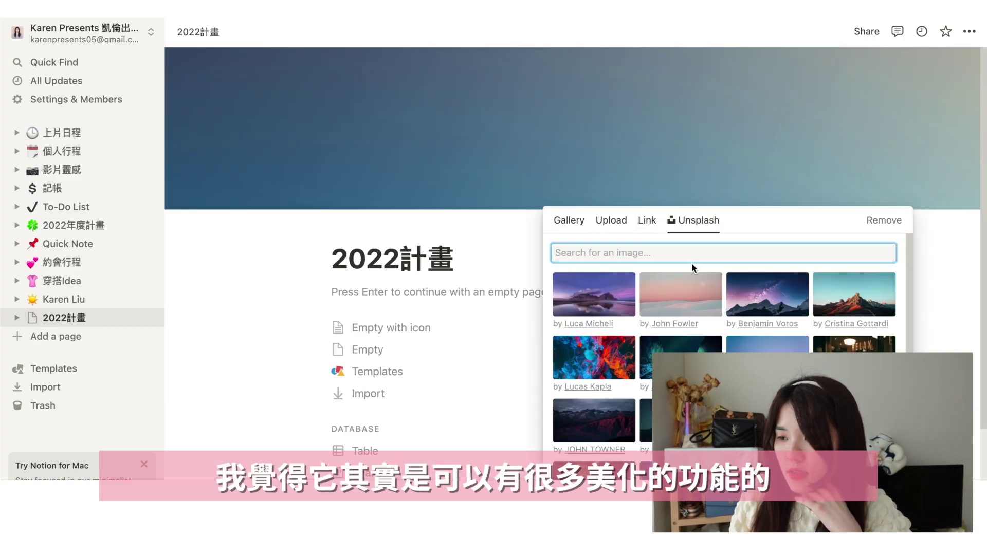
{"action": "scroll", "coordinate": [692, 268], "scroll_direction": "down", "scroll_amount": 1}
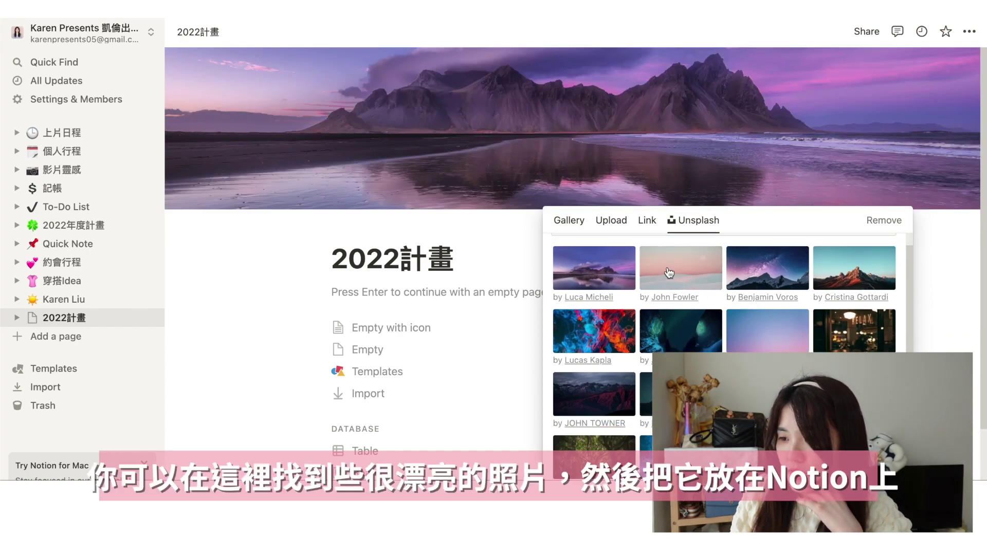
{"action": "left_click", "coordinate": [669, 273]}
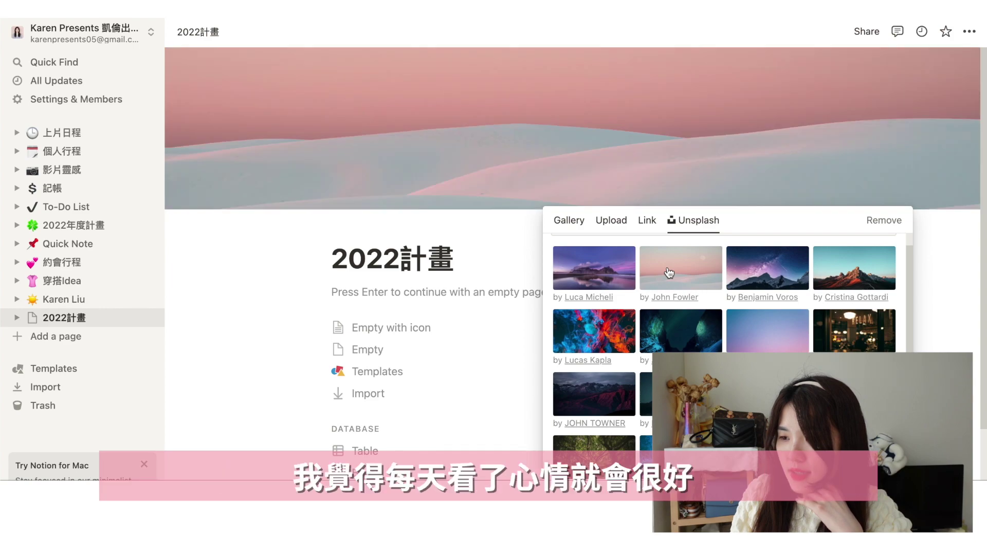
{"action": "left_click", "coordinate": [884, 221]}
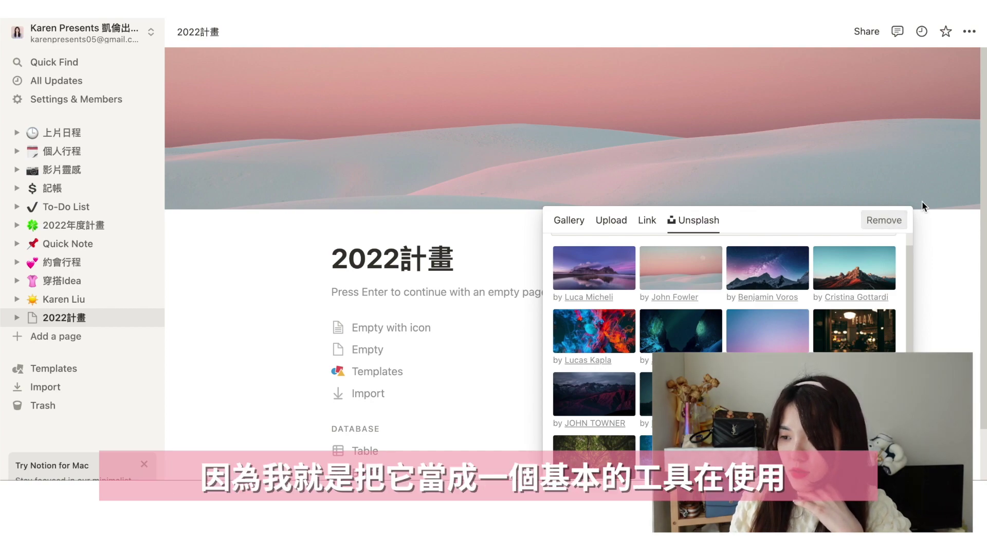
{"action": "left_click", "coordinate": [942, 246]}
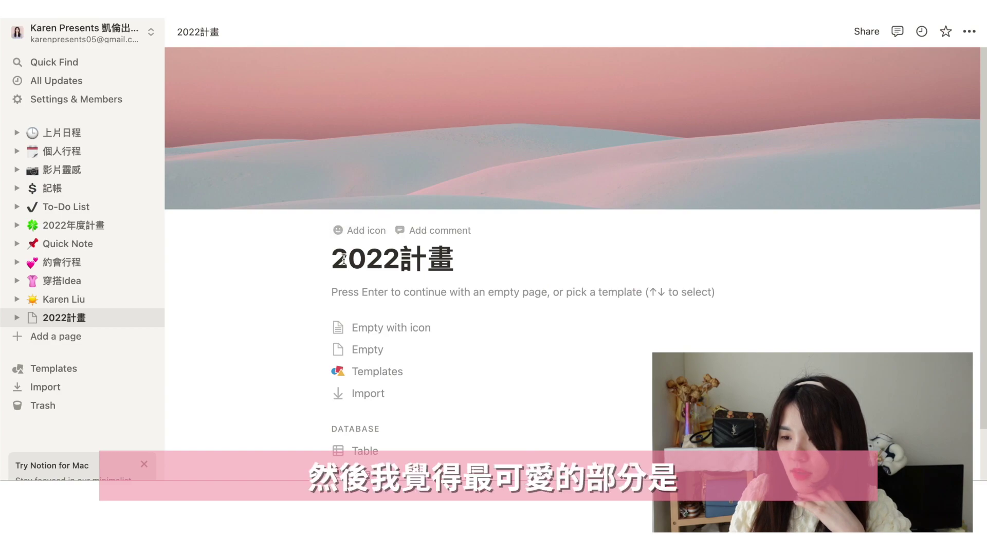
Step: Add a page icon and set it to the 😋 emoji from the recently used ones
{"action": "left_click", "coordinate": [347, 232]}
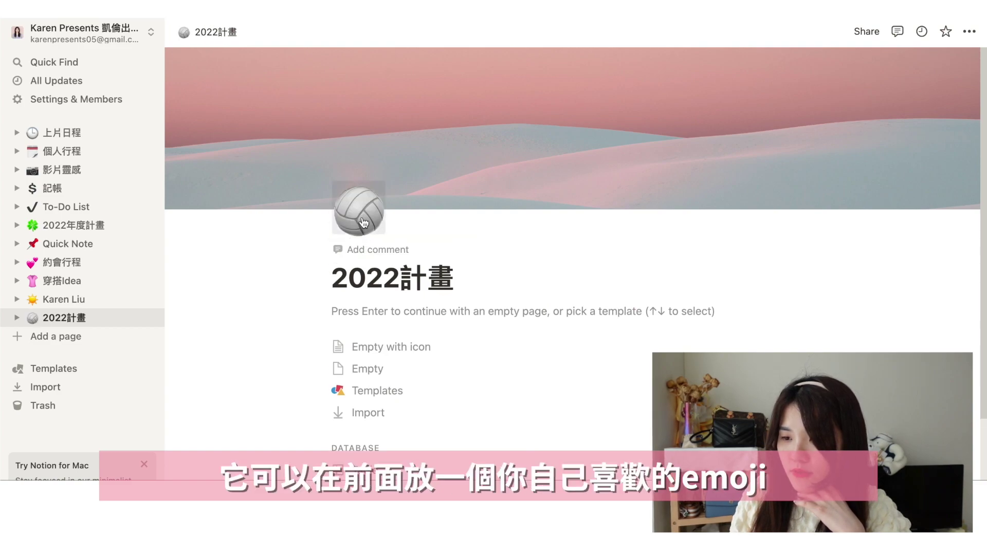
{"action": "left_click", "coordinate": [363, 223]}
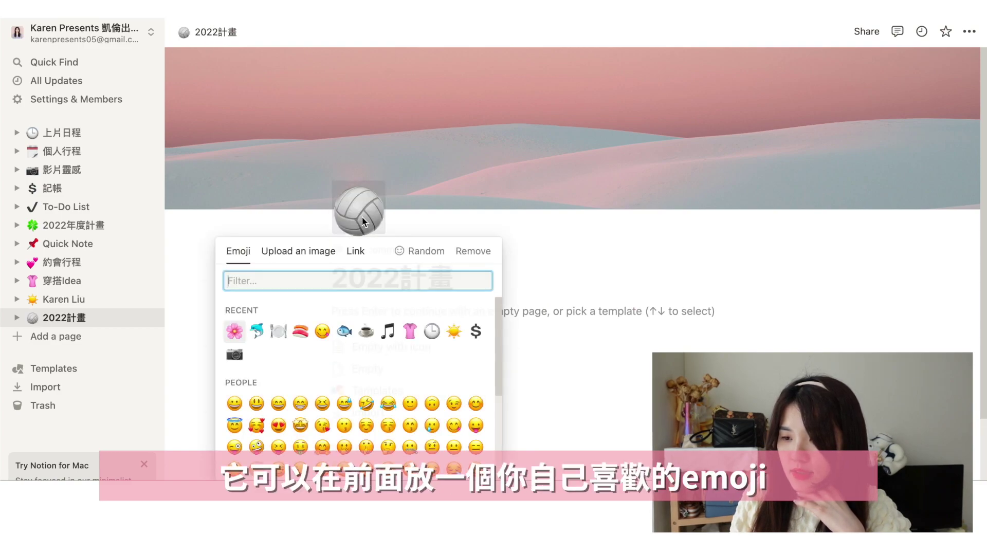
{"action": "left_click", "coordinate": [322, 332]}
Step: Browse the block types available for the page body, from database views through media to embeds, without inserting any
{"action": "key", "text": "/"}
{"action": "scroll", "coordinate": [394, 390], "scroll_direction": "down", "scroll_amount": 10}
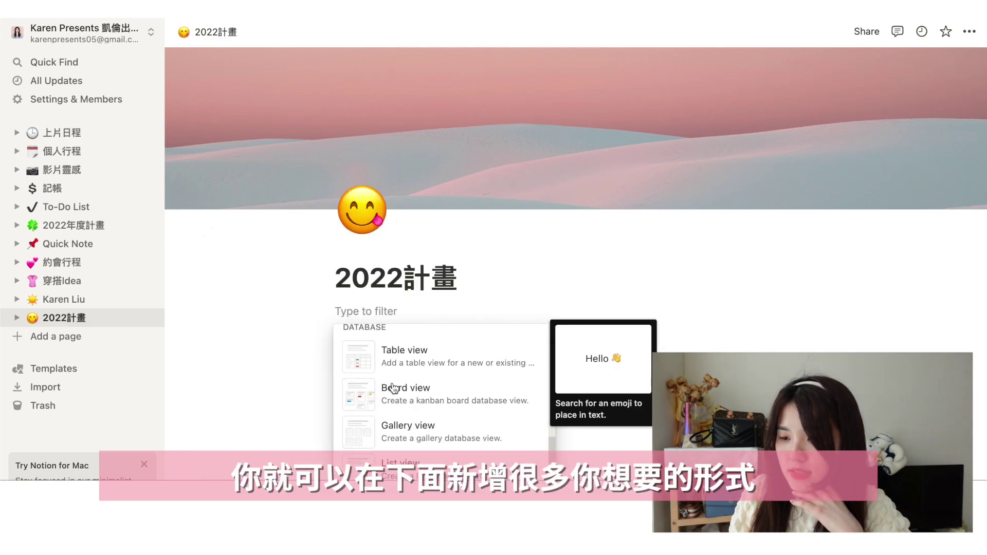
{"action": "scroll", "coordinate": [390, 385], "scroll_direction": "down", "scroll_amount": 8}
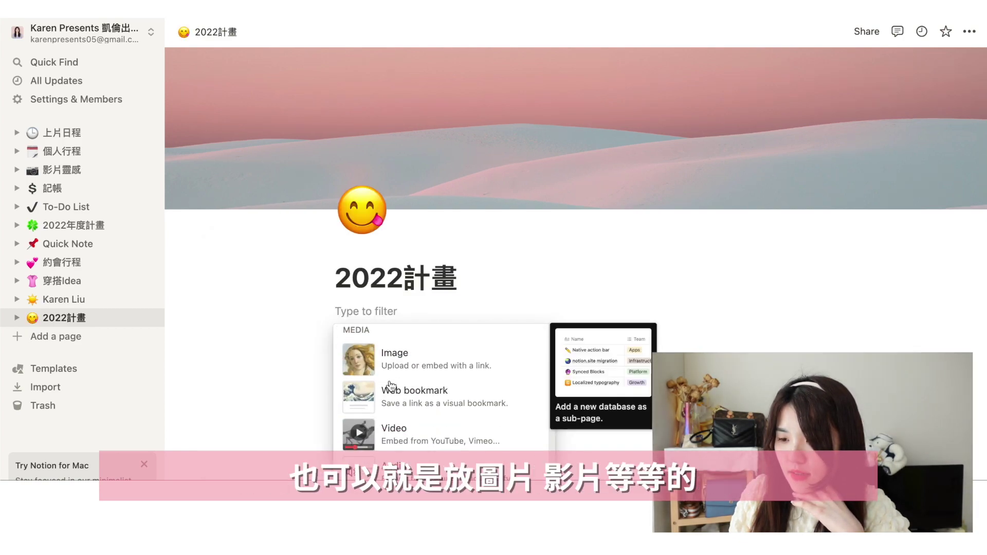
{"action": "scroll", "coordinate": [389, 386], "scroll_direction": "down", "scroll_amount": 2}
{"action": "scroll", "coordinate": [391, 388], "scroll_direction": "up", "scroll_amount": 4}
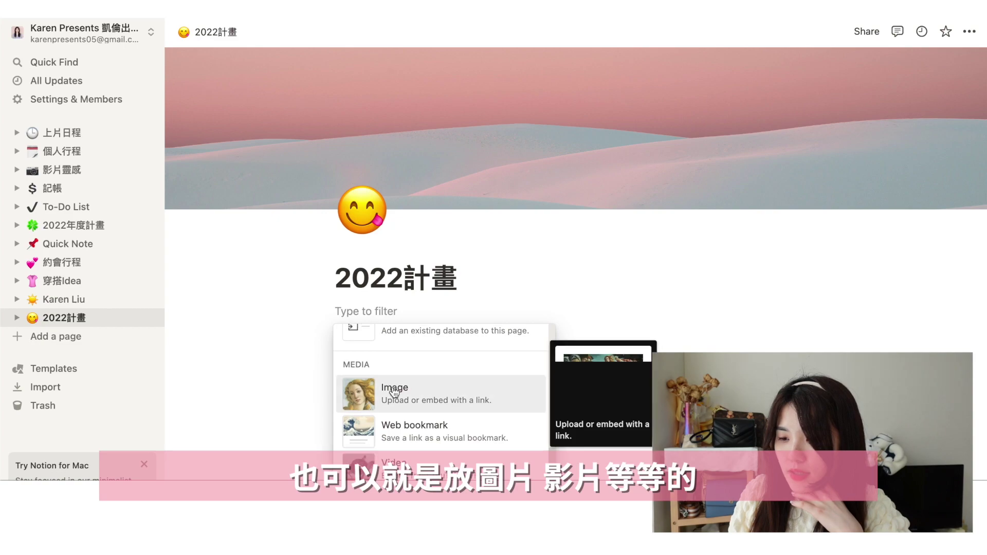
{"action": "scroll", "coordinate": [390, 391], "scroll_direction": "down", "scroll_amount": 6}
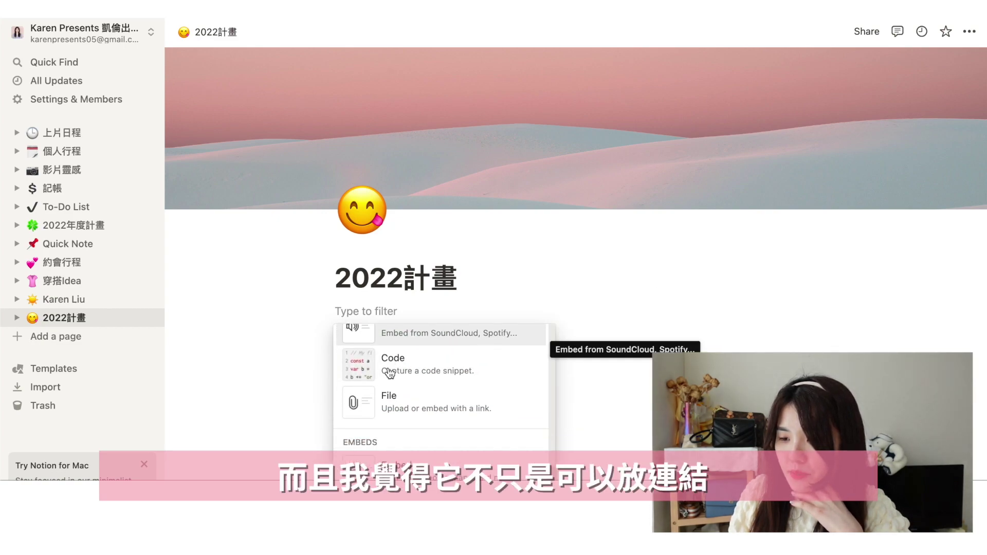
{"action": "scroll", "coordinate": [388, 371], "scroll_direction": "down", "scroll_amount": 1}
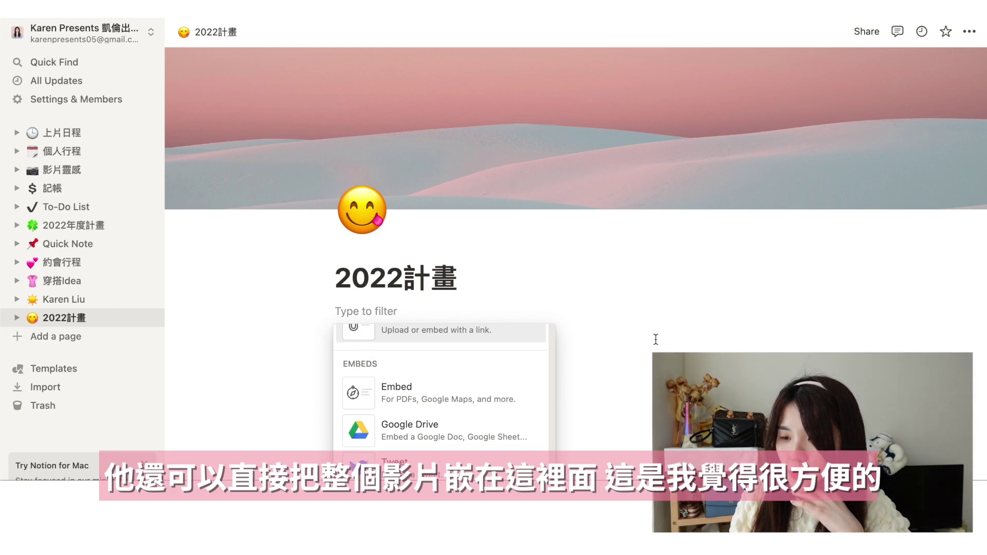
{"action": "left_click", "coordinate": [586, 333]}
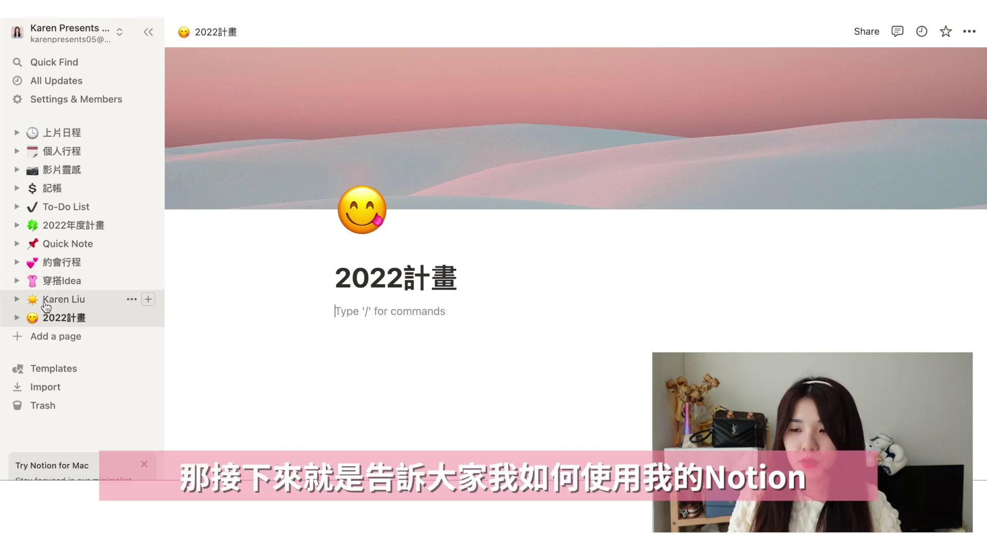
Step: Open the 上片日程 calendar, go back to March 2022 and view the details of the 色彩診斷 entry
{"action": "left_click", "coordinate": [80, 135]}
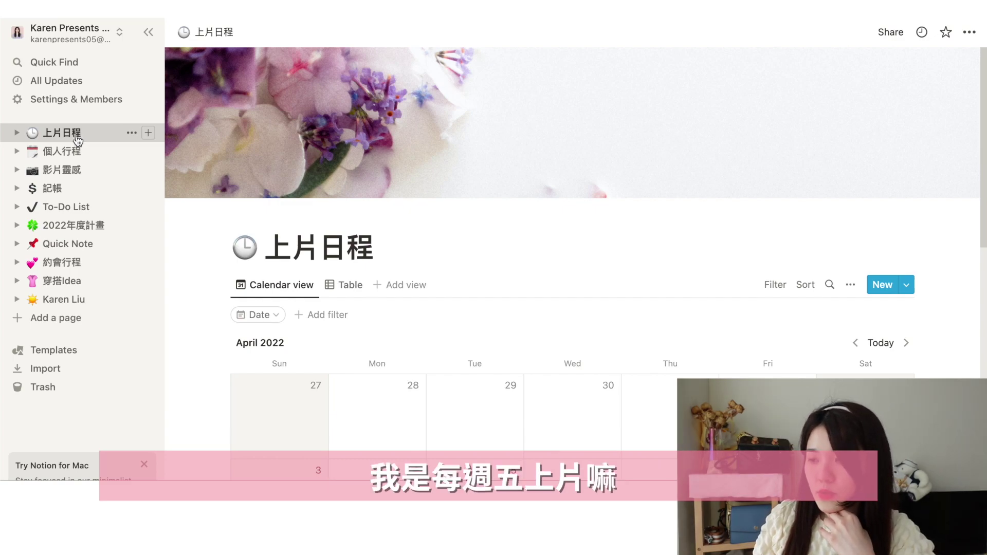
{"action": "scroll", "coordinate": [592, 189], "scroll_direction": "down", "scroll_amount": 5}
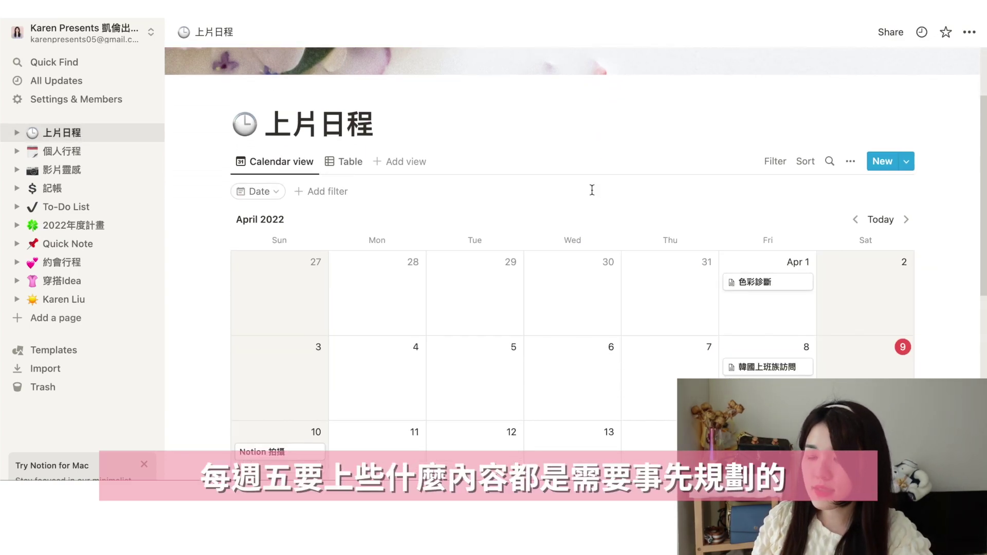
{"action": "scroll", "coordinate": [592, 190], "scroll_direction": "up", "scroll_amount": 1}
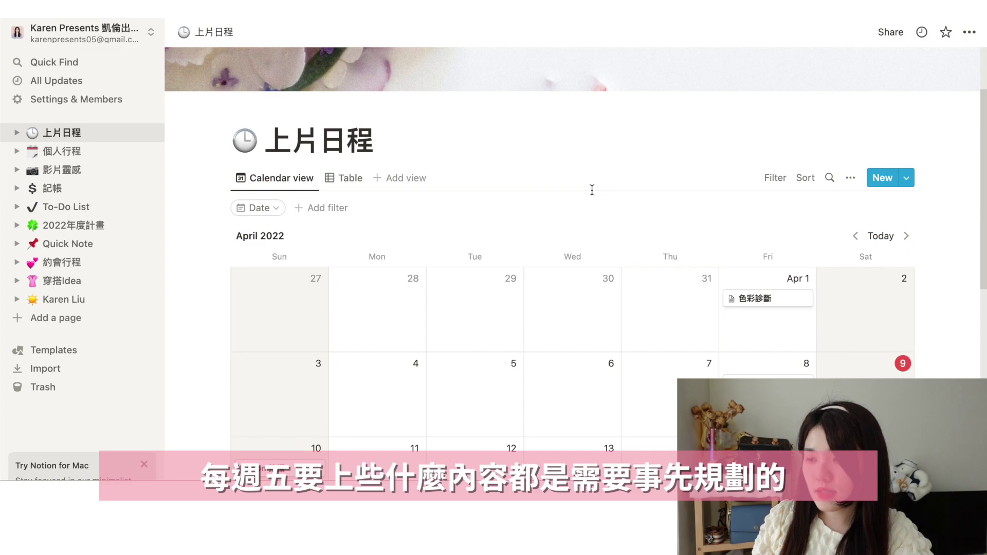
{"action": "scroll", "coordinate": [668, 242], "scroll_direction": "down", "scroll_amount": 3}
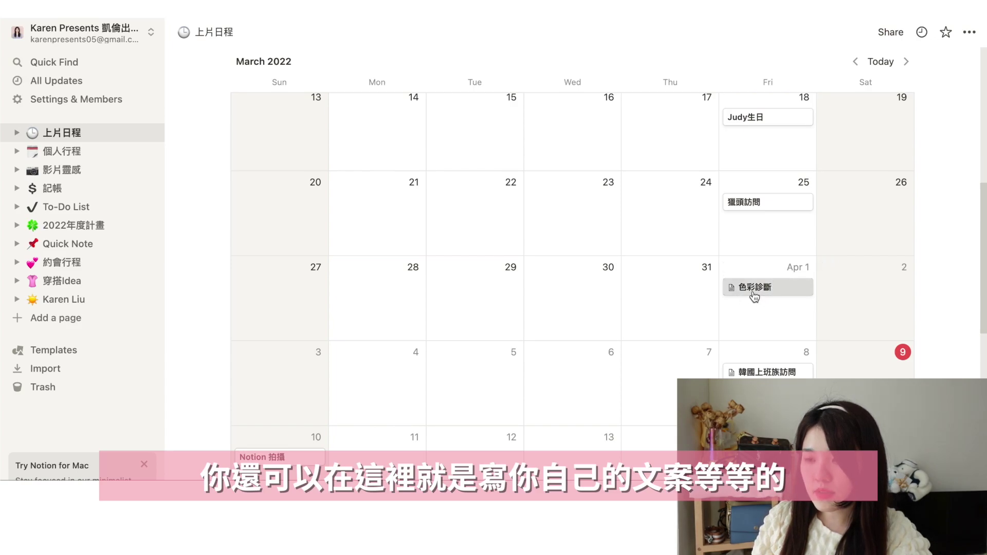
{"action": "left_click", "coordinate": [754, 295]}
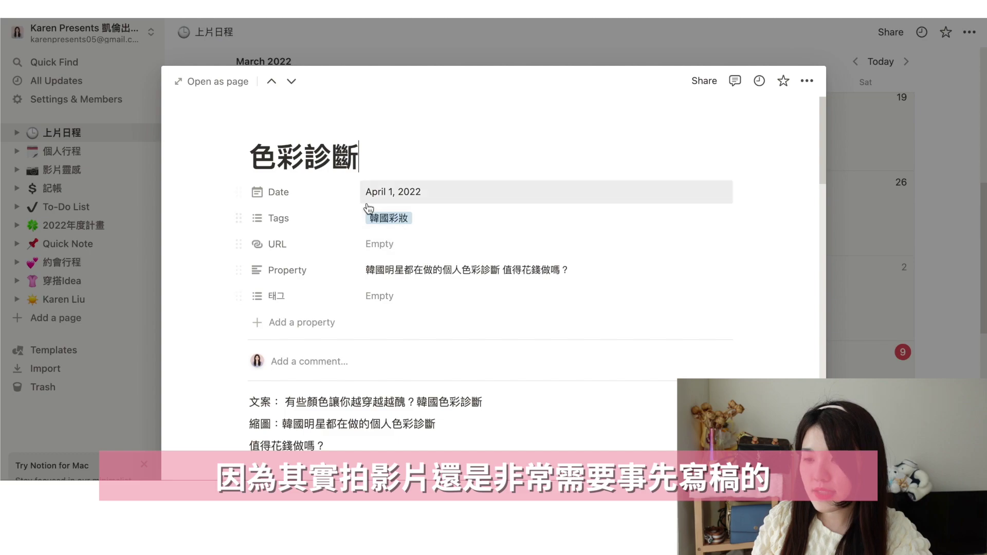
{"action": "left_click", "coordinate": [859, 223]}
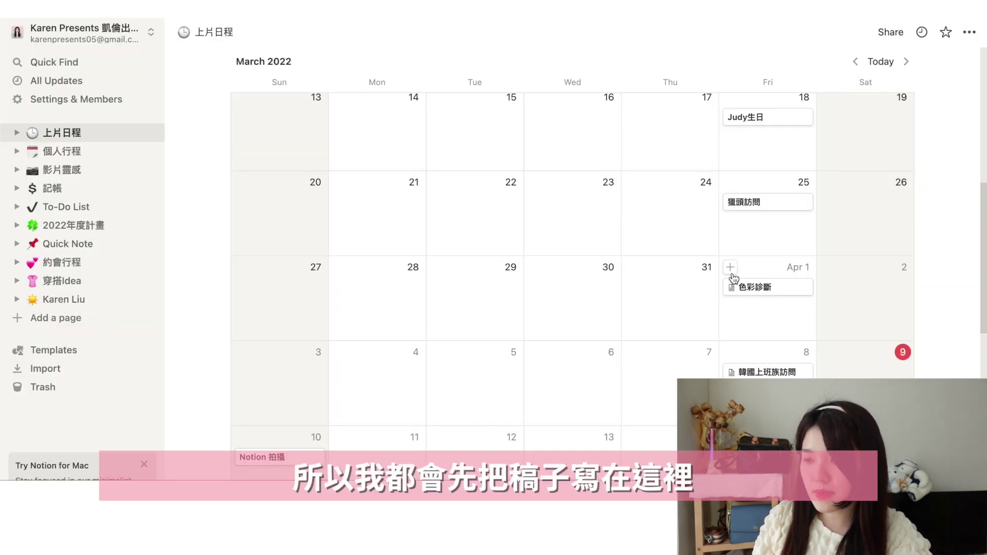
Step: Open the 韓國上班族訪問 entry on April 8, read through its notes and copy its public web link
{"action": "scroll", "coordinate": [734, 280], "scroll_direction": "down", "scroll_amount": 1}
{"action": "left_click", "coordinate": [764, 354]}
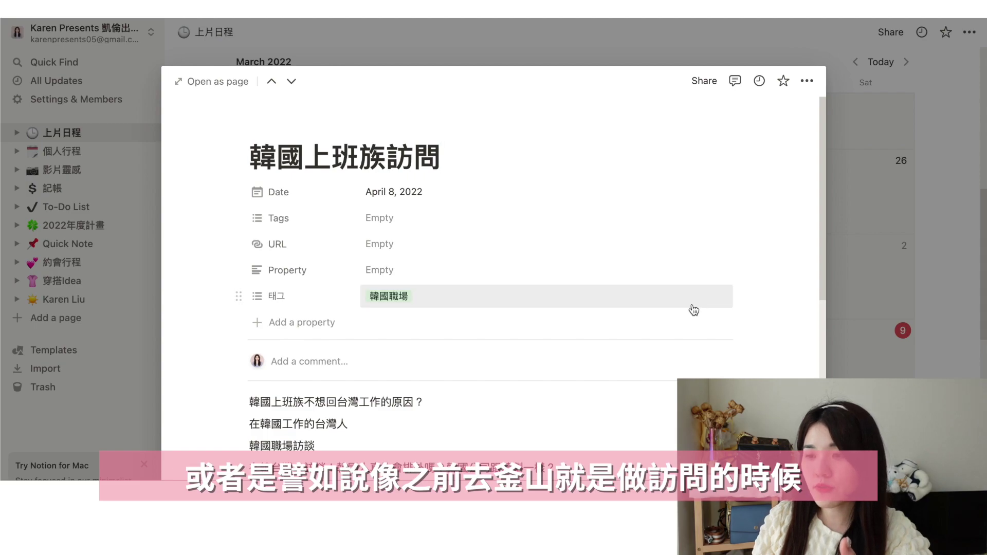
{"action": "scroll", "coordinate": [612, 275], "scroll_direction": "down", "scroll_amount": 3}
{"action": "scroll", "coordinate": [614, 274], "scroll_direction": "down", "scroll_amount": 12}
{"action": "scroll", "coordinate": [372, 258], "scroll_direction": "up", "scroll_amount": 15}
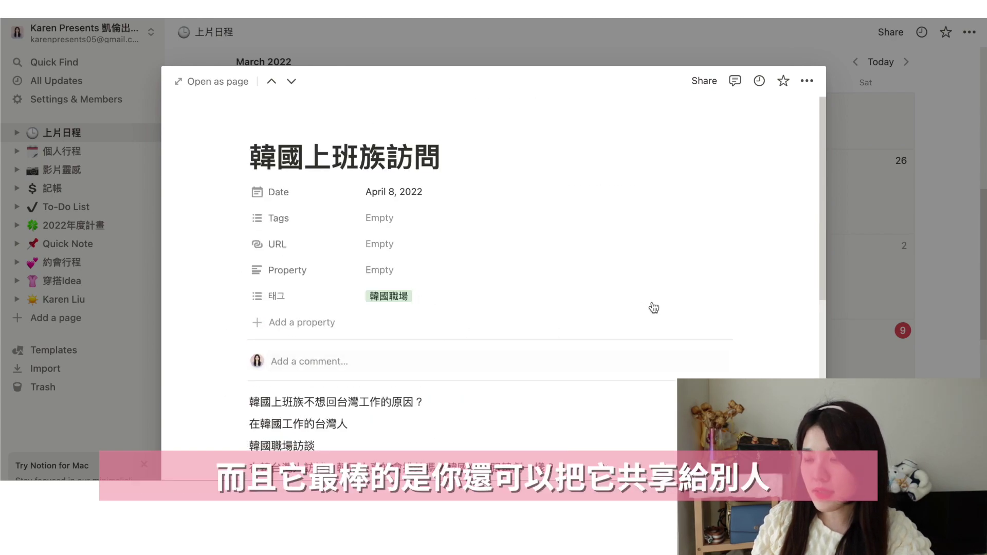
{"action": "left_click", "coordinate": [703, 82]}
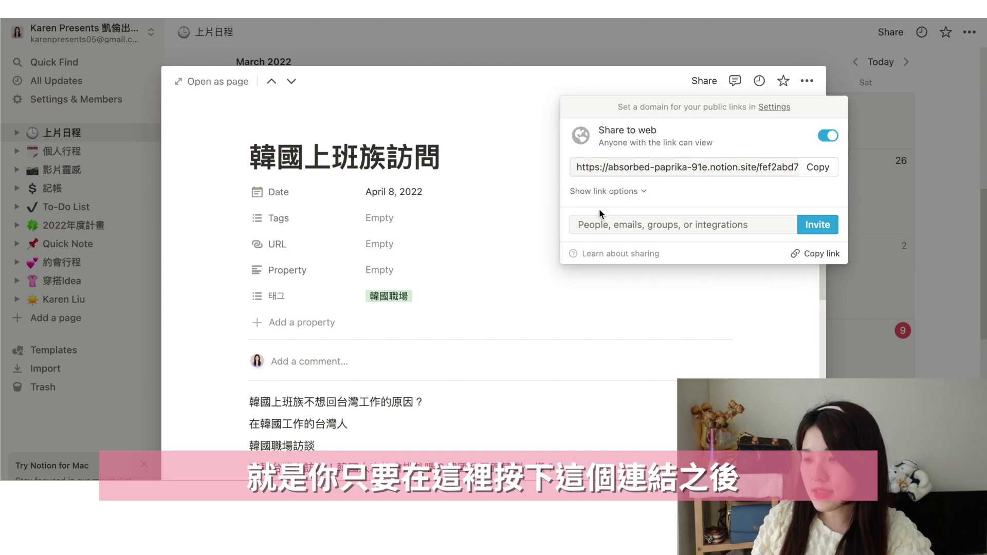
{"action": "left_click", "coordinate": [826, 175]}
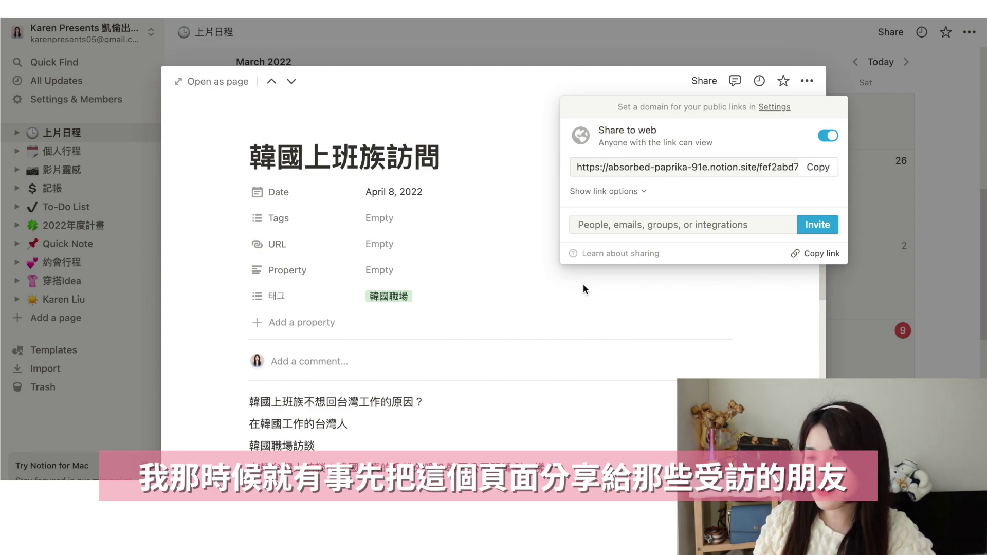
Step: Open the 個人行程 page and look over the appointments in its April 2022 calendar
{"action": "left_click", "coordinate": [105, 156]}
{"action": "left_click", "coordinate": [107, 156]}
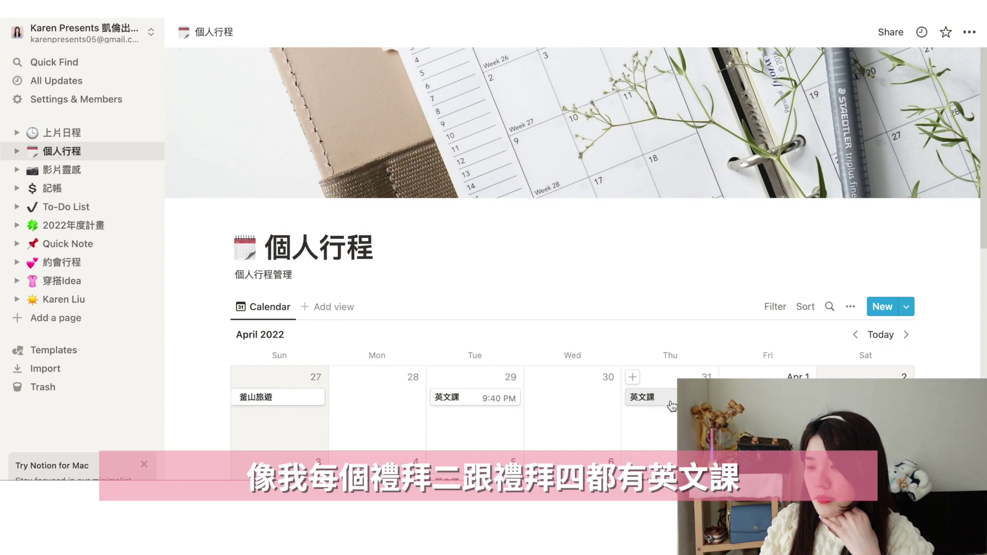
{"action": "scroll", "coordinate": [674, 412], "scroll_direction": "down", "scroll_amount": 1}
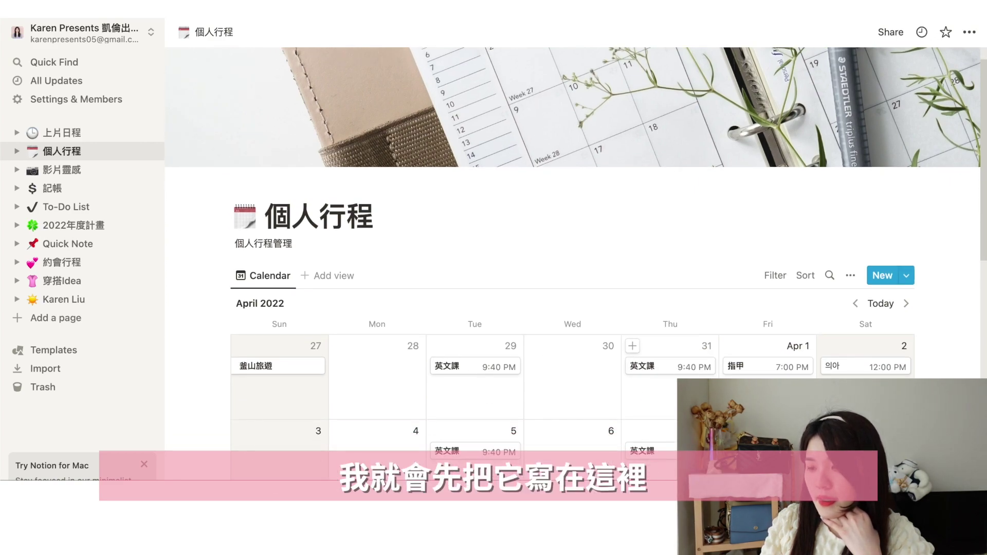
{"action": "scroll", "coordinate": [750, 378], "scroll_direction": "down", "scroll_amount": 3}
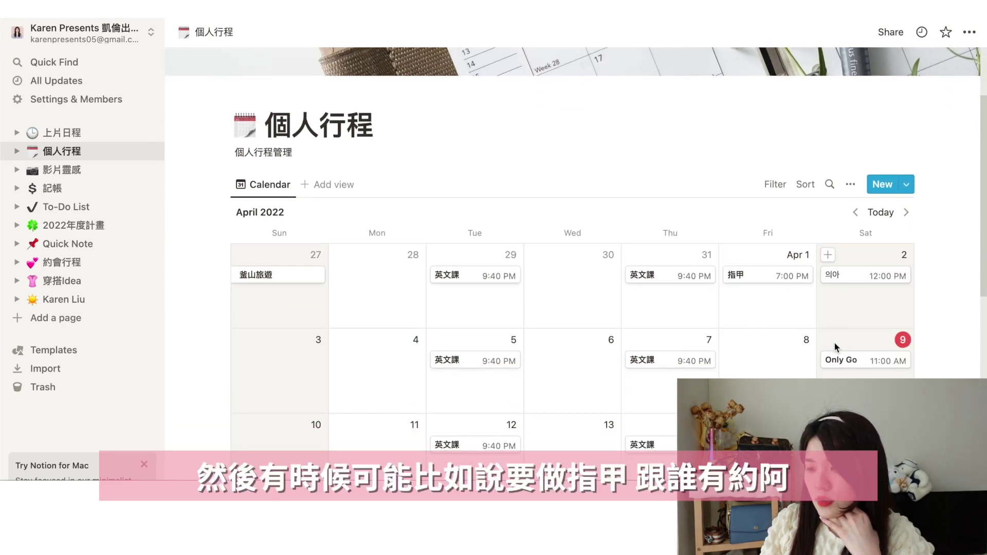
Step: Add a second view to the 個人行程 database and try the Gallery, List and Table layouts on it
{"action": "scroll", "coordinate": [745, 371], "scroll_direction": "down", "scroll_amount": 2}
{"action": "scroll", "coordinate": [746, 372], "scroll_direction": "down", "scroll_amount": 2}
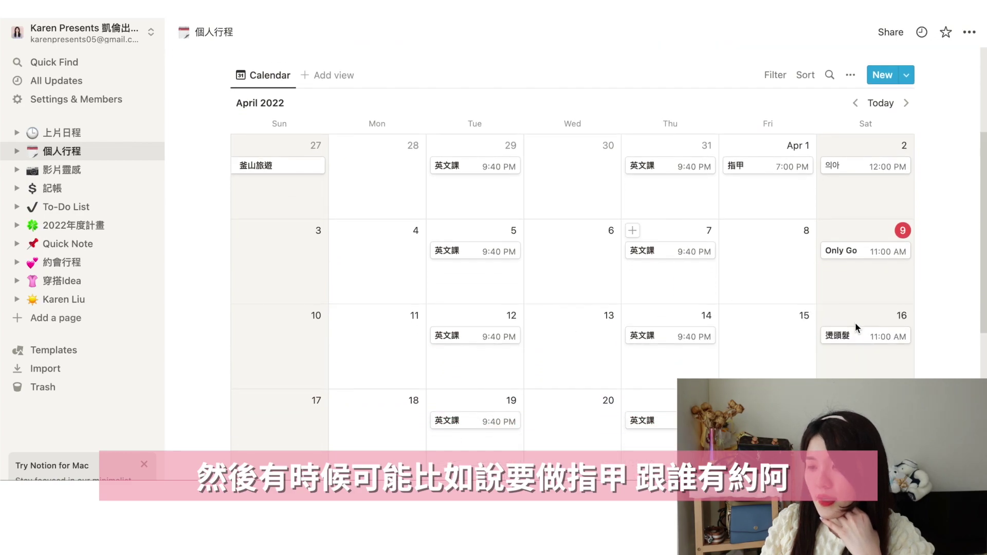
{"action": "scroll", "coordinate": [679, 358], "scroll_direction": "down", "scroll_amount": 7}
{"action": "scroll", "coordinate": [678, 352], "scroll_direction": "up", "scroll_amount": 15}
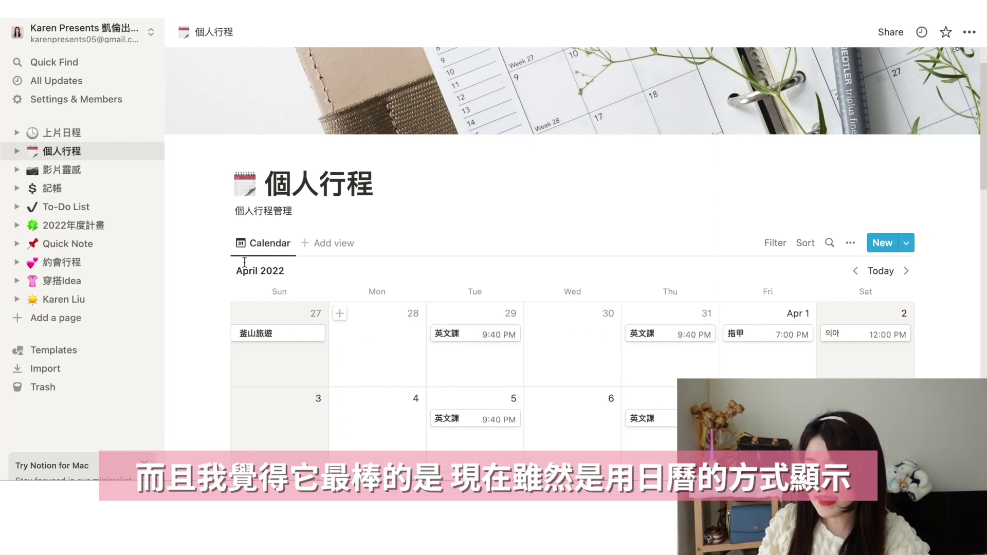
{"action": "left_click", "coordinate": [334, 244]}
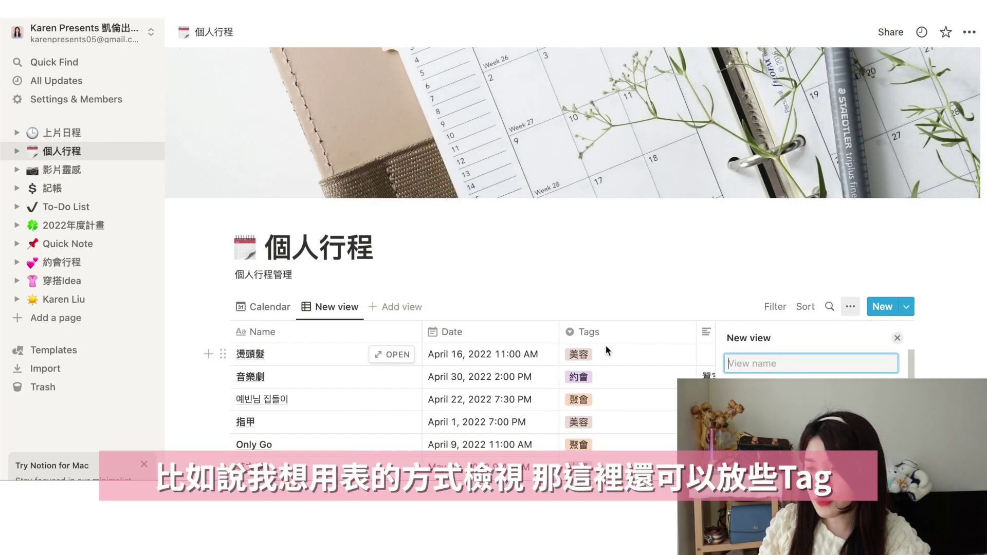
{"action": "left_click", "coordinate": [771, 393]}
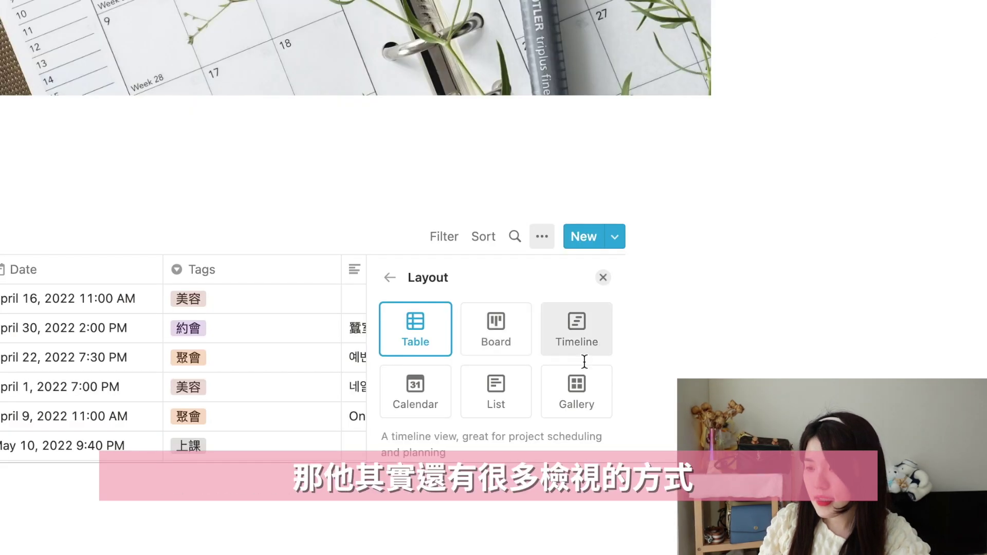
{"action": "left_click", "coordinate": [578, 397]}
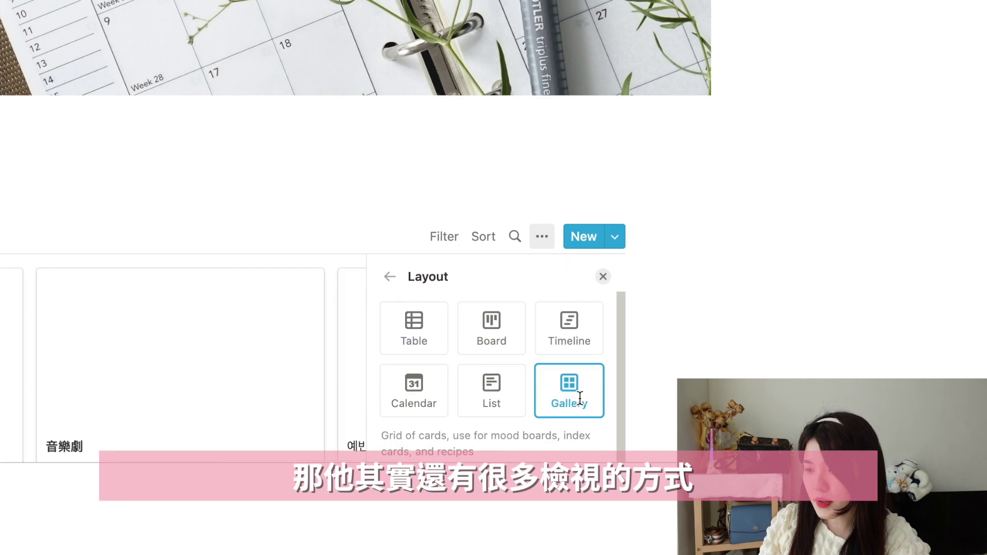
{"action": "left_click", "coordinate": [493, 393]}
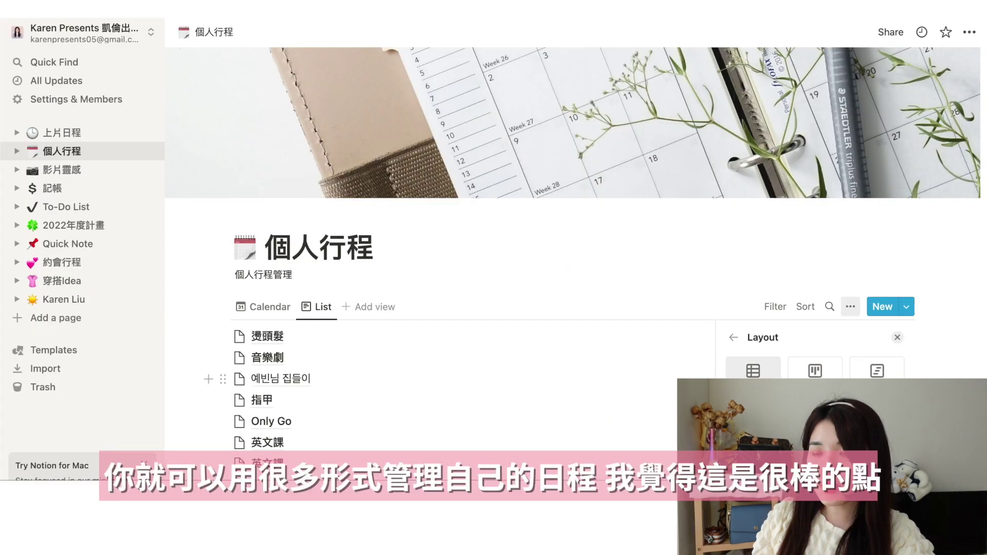
{"action": "left_click", "coordinate": [415, 328]}
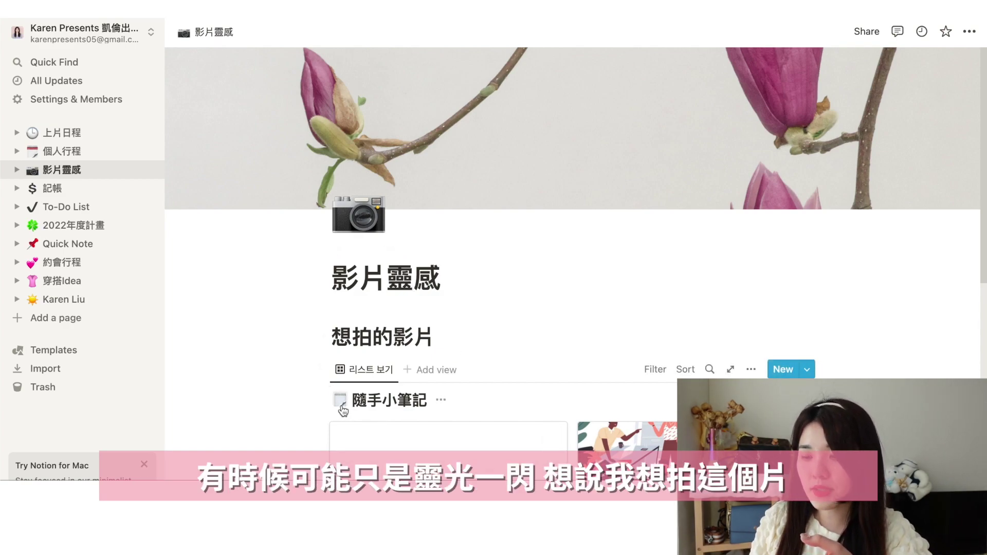
Step: Look over the video idea cards under 隨手小筆記 on the 影片靈感 page
{"action": "scroll", "coordinate": [410, 408], "scroll_direction": "down", "scroll_amount": 3}
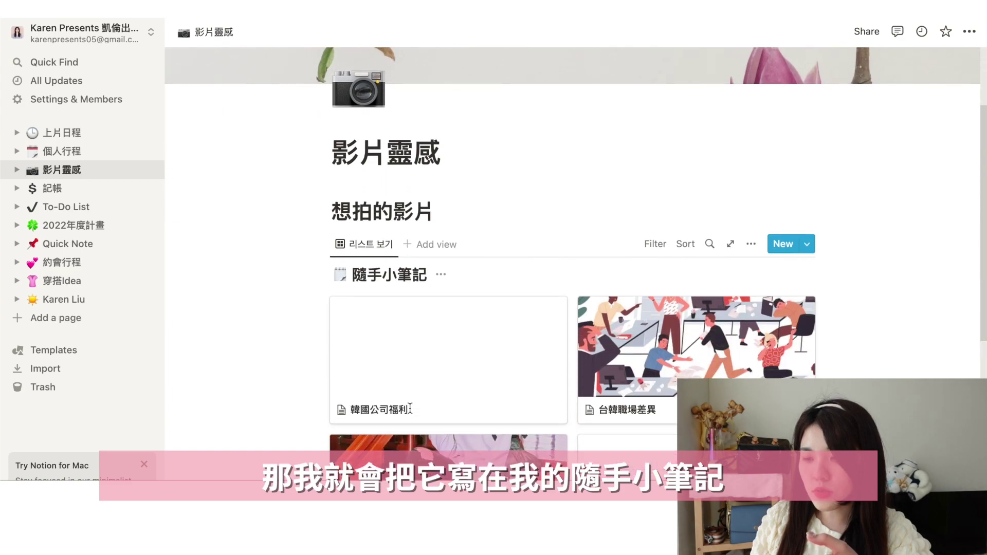
{"action": "scroll", "coordinate": [410, 408], "scroll_direction": "down", "scroll_amount": 2}
{"action": "scroll", "coordinate": [411, 409], "scroll_direction": "up", "scroll_amount": 5}
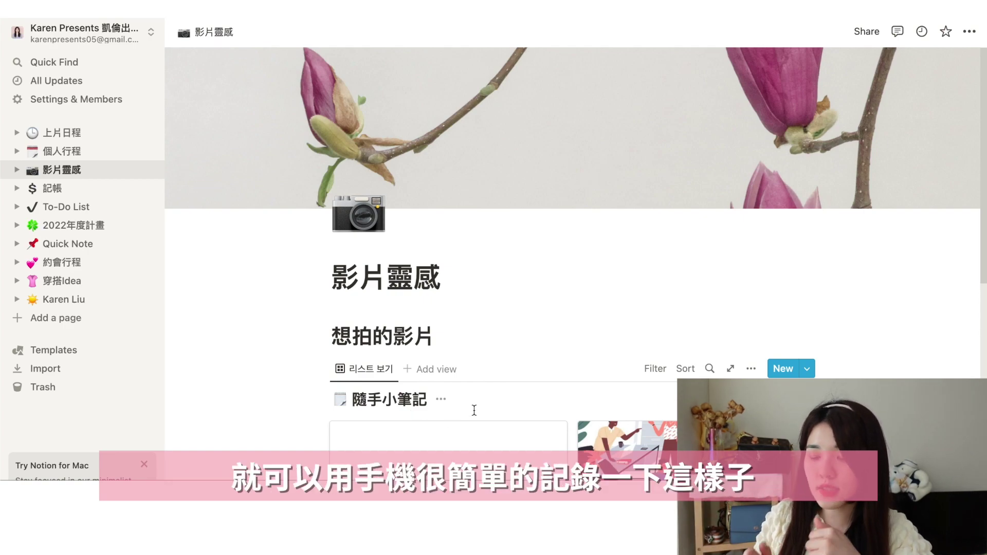
{"action": "left_click", "coordinate": [52, 189]}
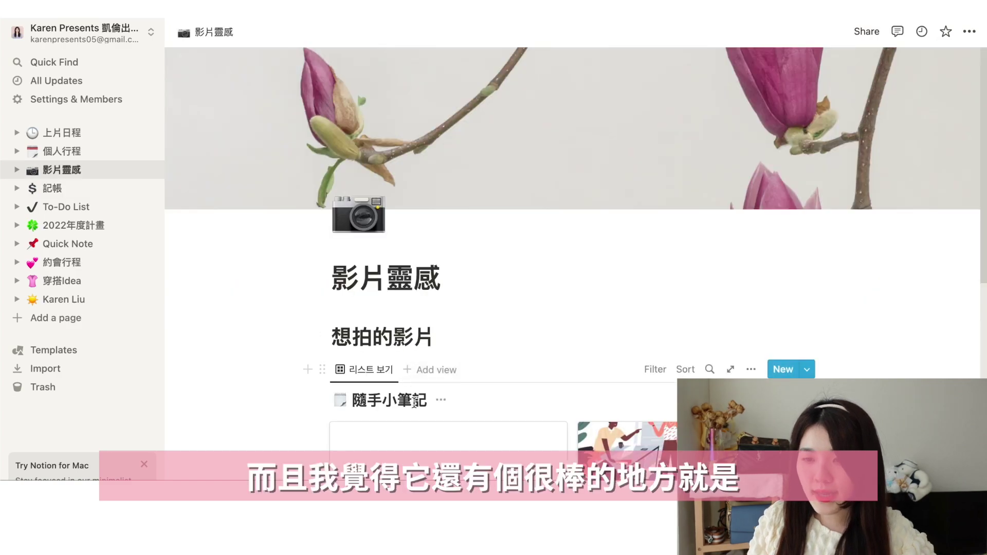
Step: Move the 韓國公司福利 card from the 影片靈感 page to the 上片日程 page
{"action": "scroll", "coordinate": [477, 400], "scroll_direction": "down", "scroll_amount": 1}
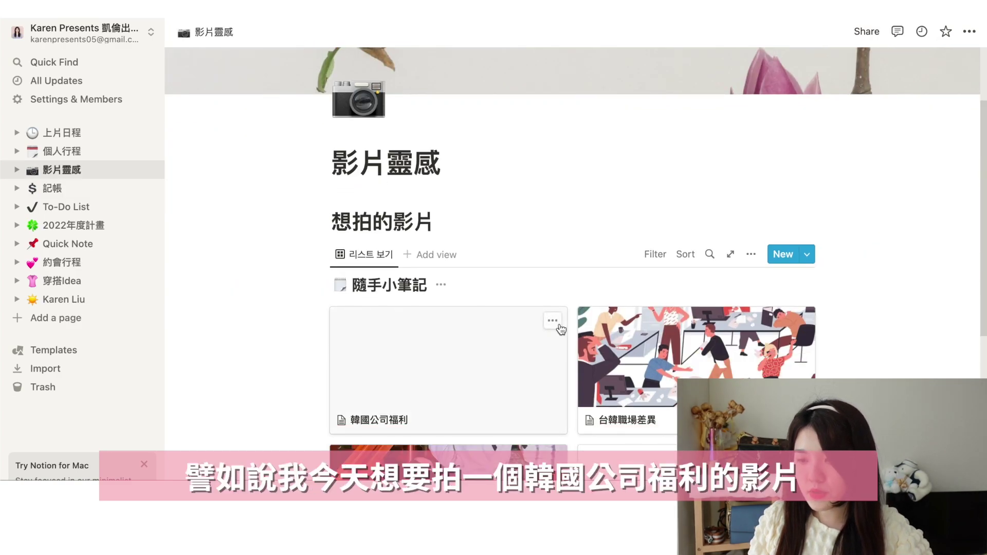
{"action": "left_click", "coordinate": [555, 320]}
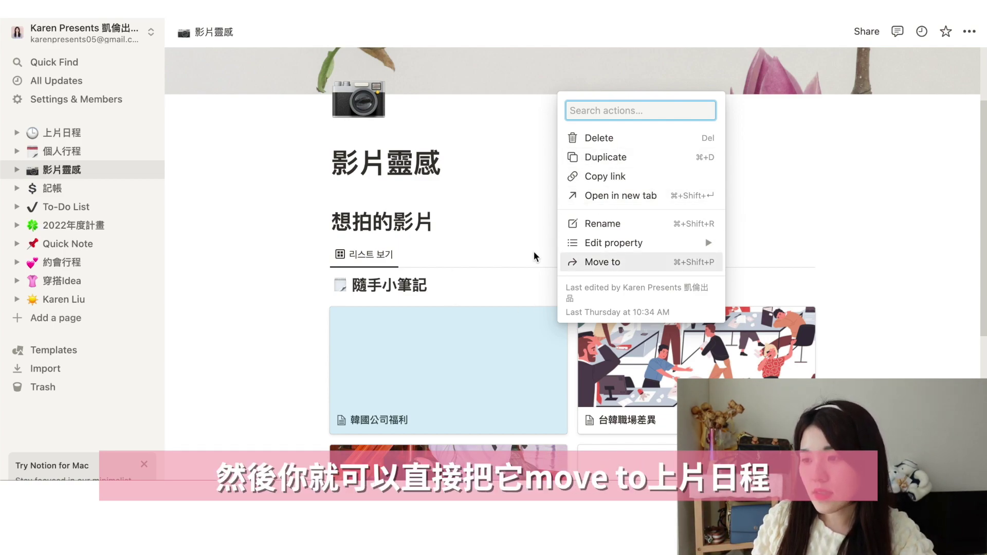
{"action": "left_click", "coordinate": [641, 263]}
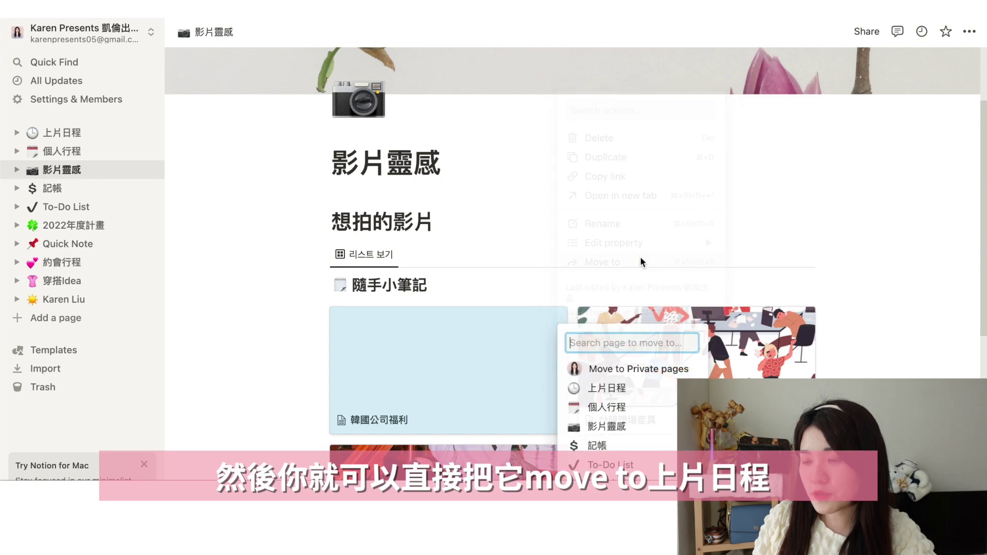
{"action": "left_click", "coordinate": [609, 148]}
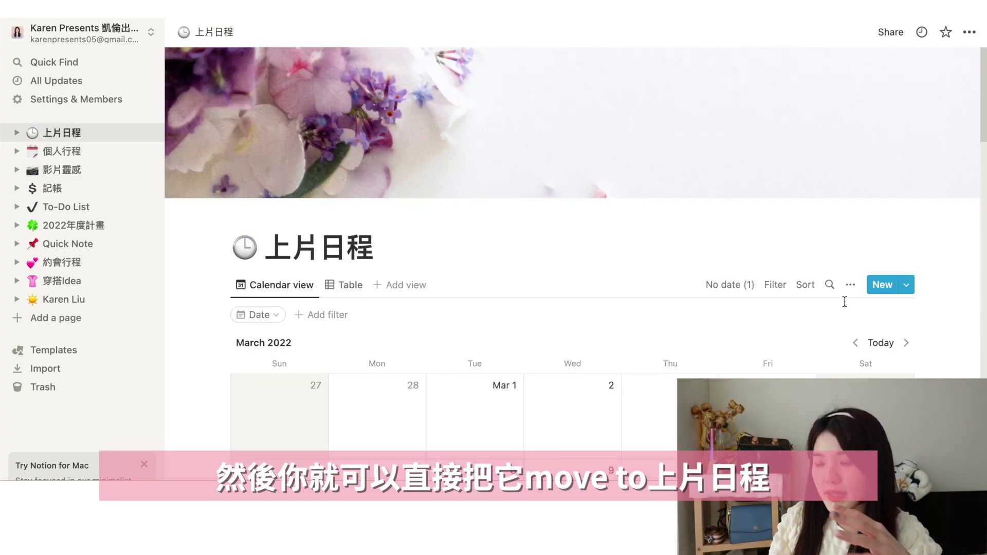
Step: Add the undated 韓國公司福利 page to the 上片日程 calendar
{"action": "left_click", "coordinate": [718, 286]}
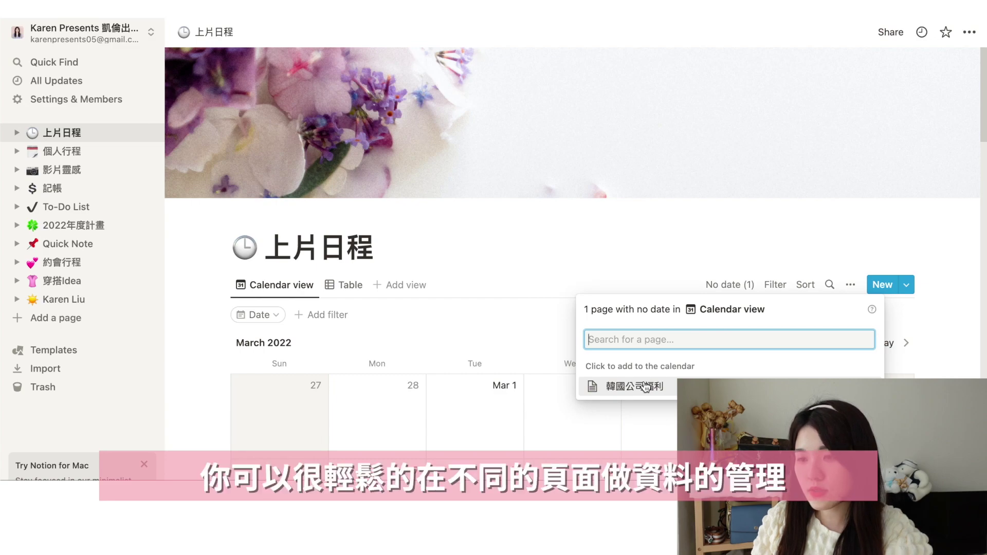
{"action": "left_click", "coordinate": [646, 387]}
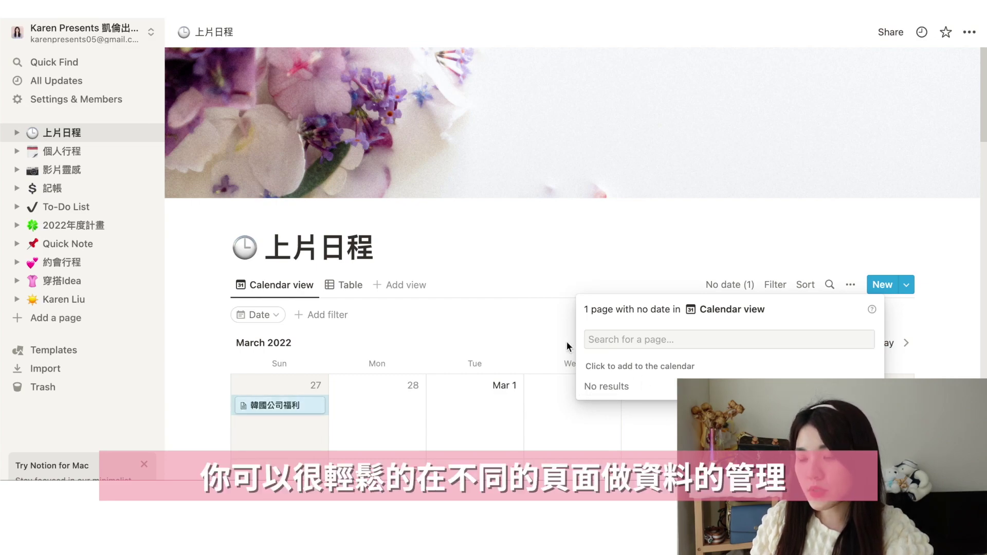
{"action": "left_click", "coordinate": [474, 369]}
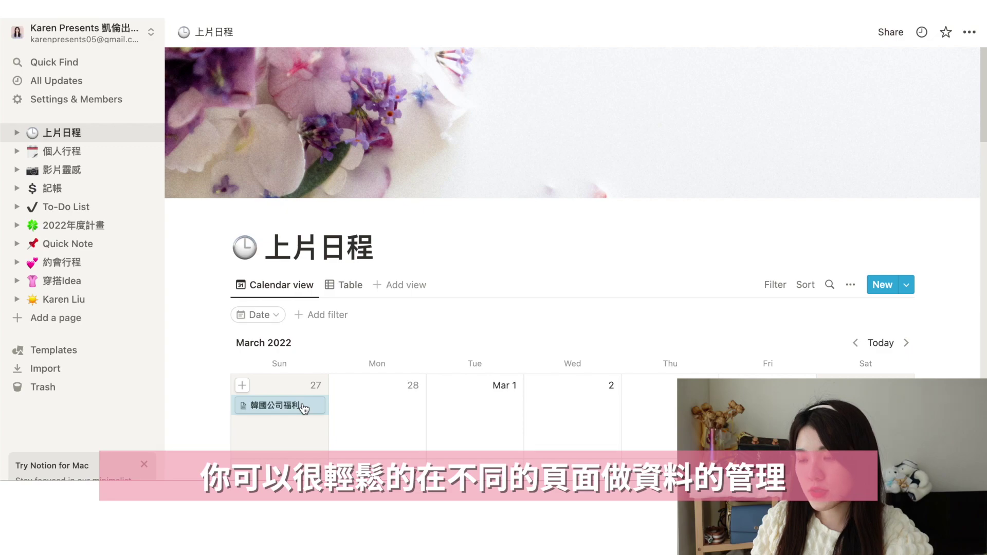
{"action": "scroll", "coordinate": [298, 390], "scroll_direction": "down", "scroll_amount": 3}
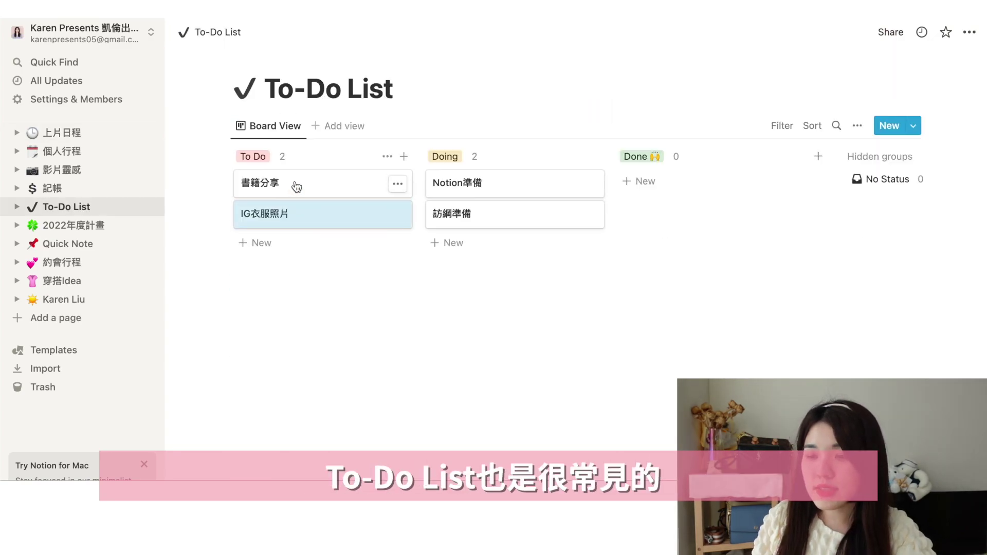
Step: Move the 書籍分享 card on the To-Do List board from To Do to Doing, and from there to Done
{"action": "left_click_drag", "start_coordinate": [295, 185], "coordinate": [492, 251]}
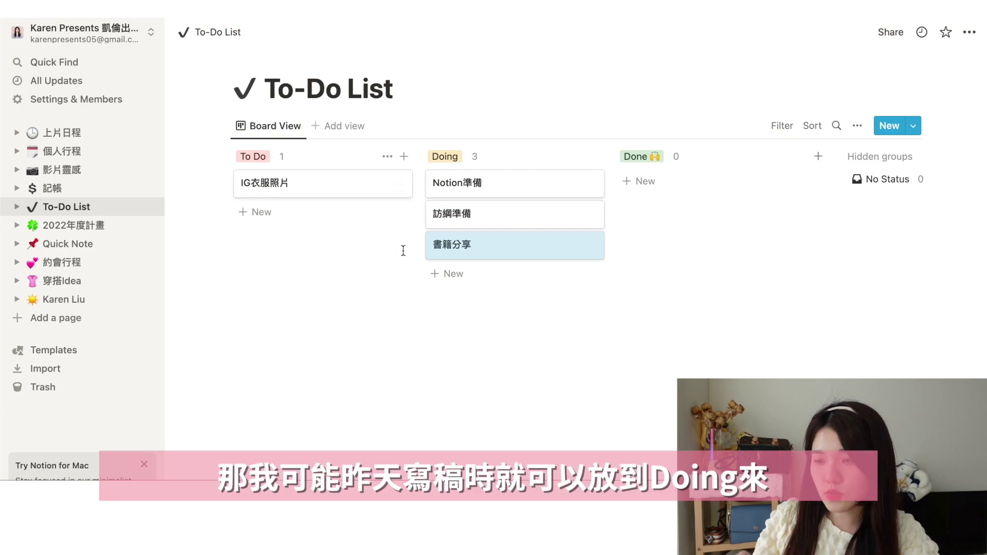
{"action": "left_click_drag", "start_coordinate": [508, 246], "coordinate": [715, 189]}
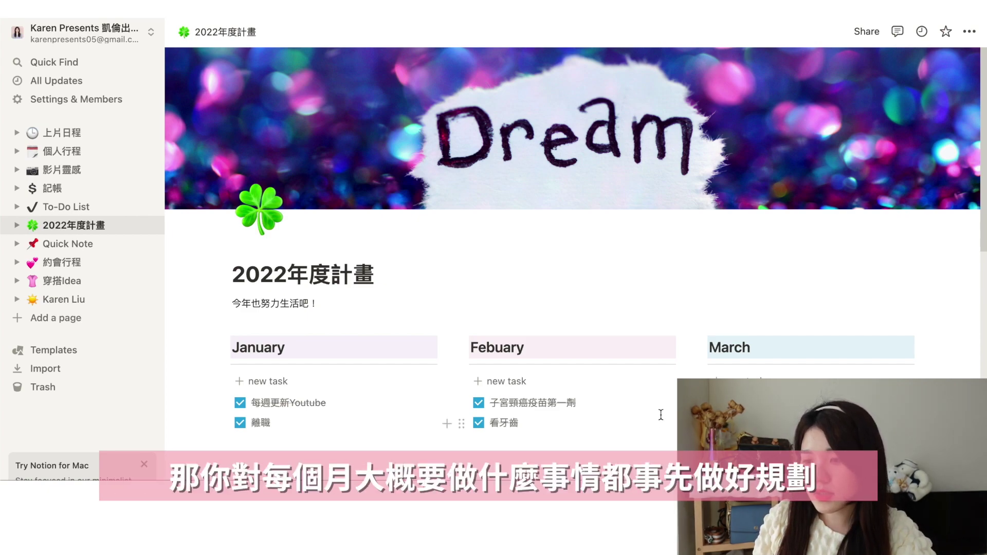
Step: Look through the monthly task lists on the 2022年度計畫 page and open the Quick Note page
{"action": "scroll", "coordinate": [659, 414], "scroll_direction": "down", "scroll_amount": 10}
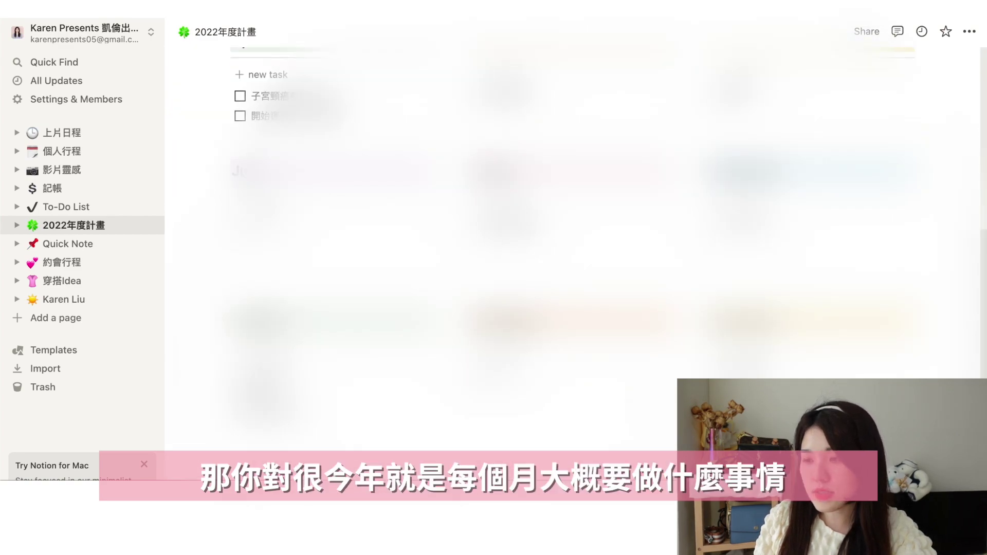
{"action": "scroll", "coordinate": [566, 231], "scroll_direction": "up", "scroll_amount": 5}
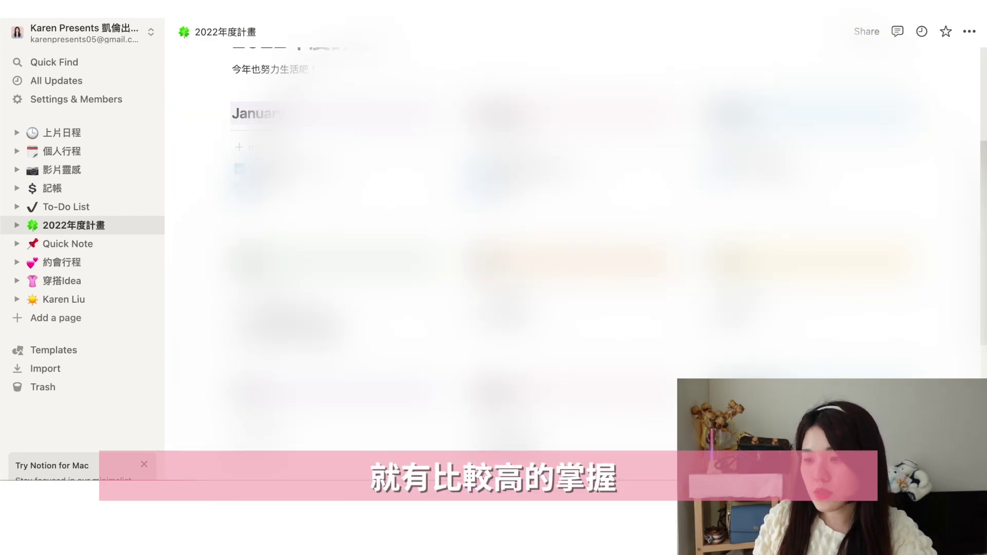
{"action": "left_click", "coordinate": [68, 244]}
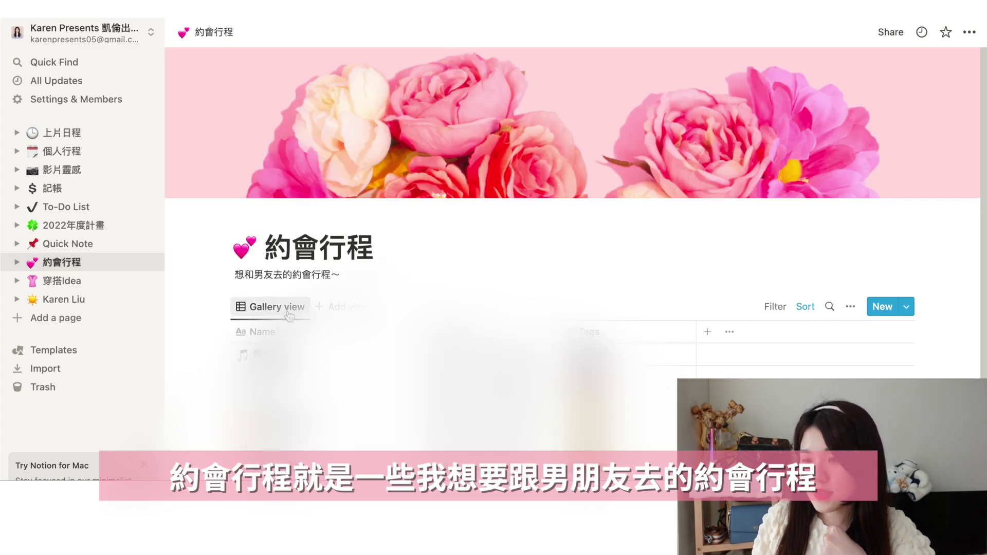
Step: Change the layout of the view on the 約會行程 page to Gallery and close the view options
{"action": "left_click", "coordinate": [288, 310]}
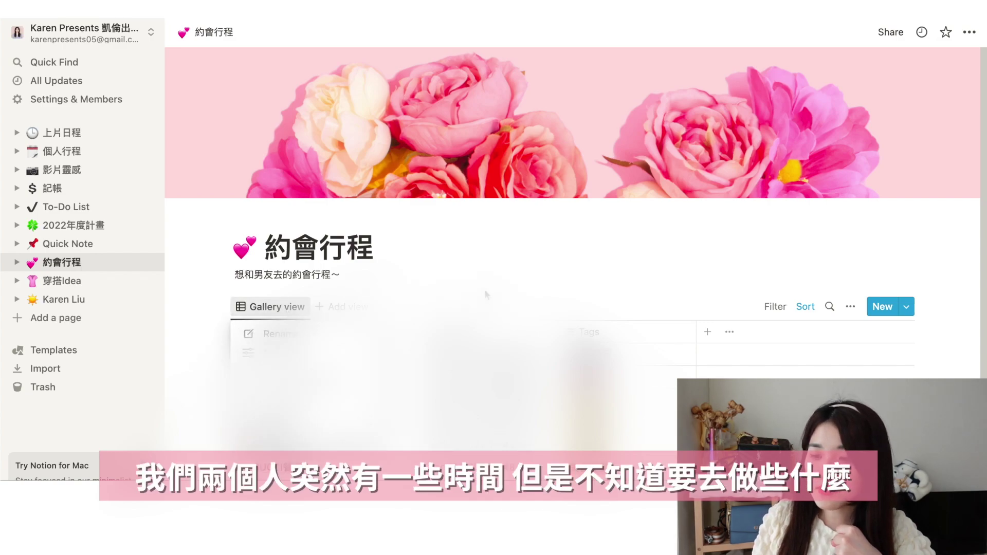
{"action": "left_click", "coordinate": [850, 308]}
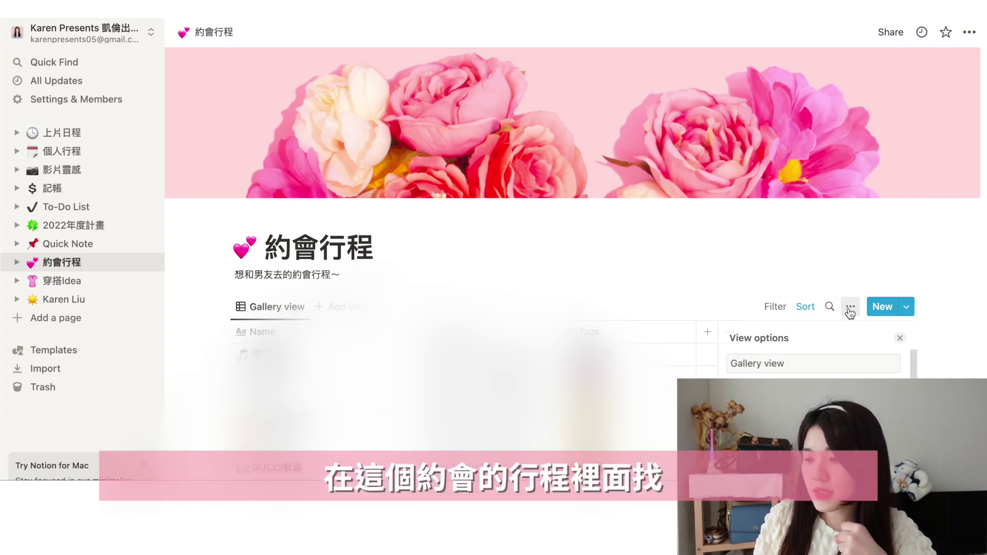
{"action": "left_click", "coordinate": [761, 392]}
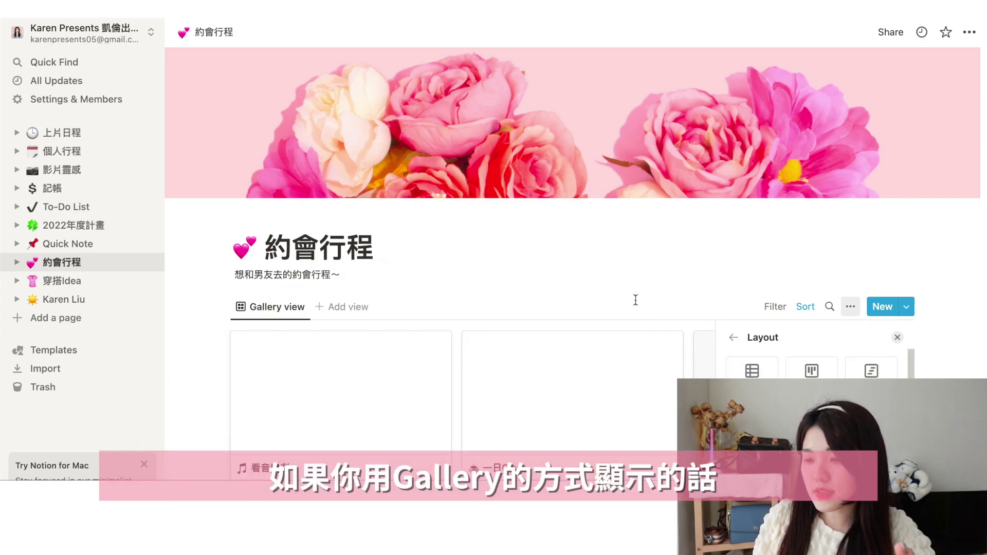
{"action": "left_click", "coordinate": [636, 271]}
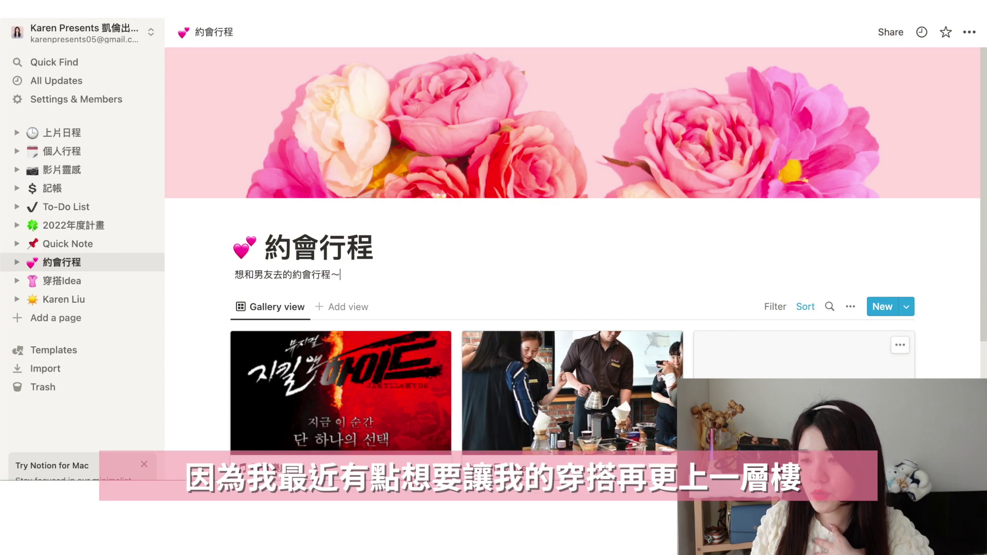
Step: Open the 穿搭Idea page and look through its Fashion Youtube links and 參考穿搭 outfit screenshots
{"action": "left_click", "coordinate": [77, 284]}
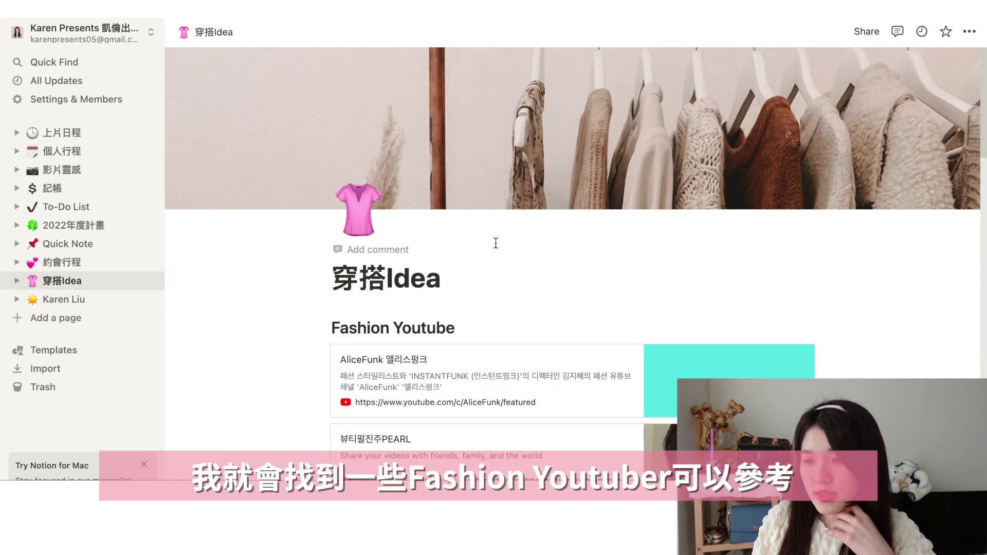
{"action": "scroll", "coordinate": [481, 268], "scroll_direction": "down", "scroll_amount": 1}
{"action": "left_click_drag", "start_coordinate": [349, 304], "coordinate": [436, 303]}
{"action": "scroll", "coordinate": [436, 304], "scroll_direction": "down", "scroll_amount": 1}
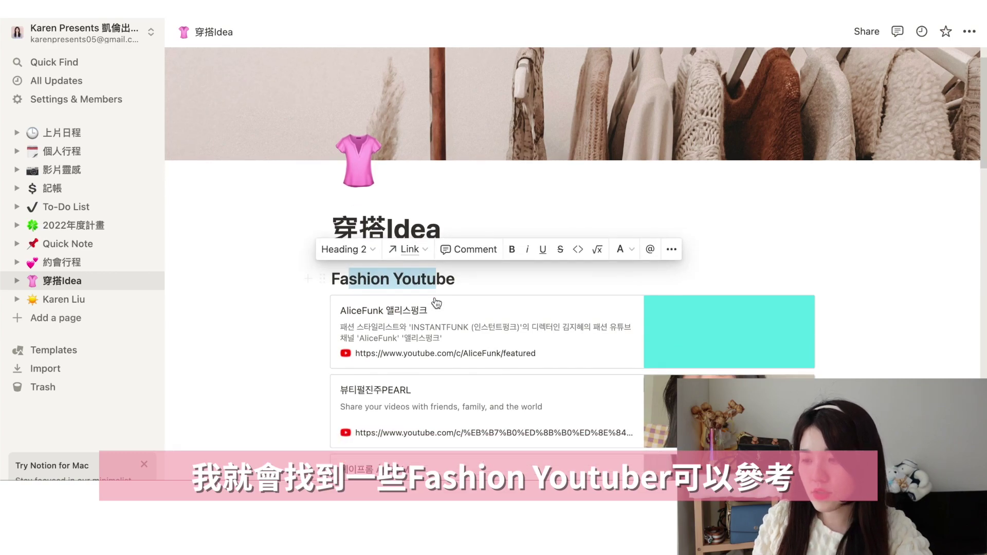
{"action": "left_click", "coordinate": [458, 281]}
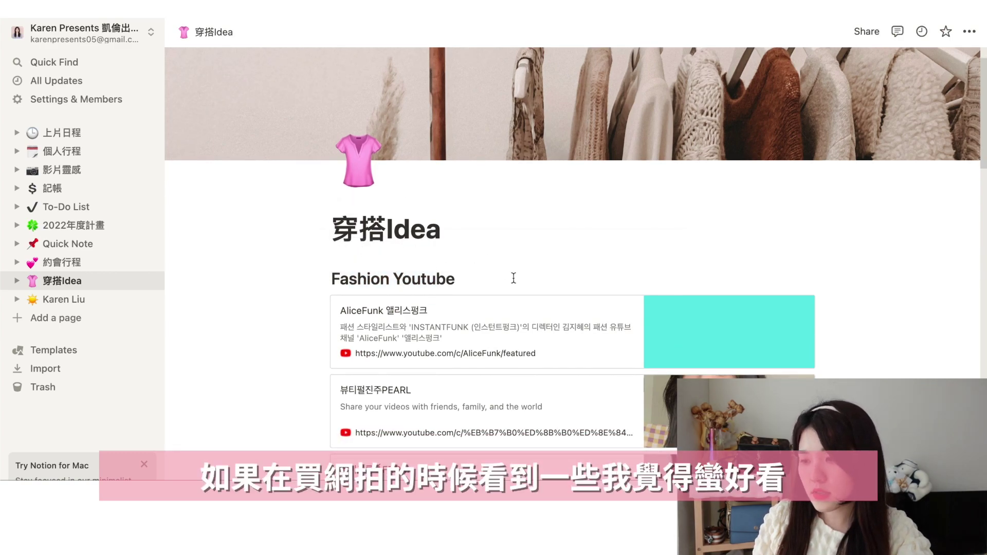
{"action": "scroll", "coordinate": [509, 280], "scroll_direction": "down", "scroll_amount": 1}
{"action": "scroll", "coordinate": [509, 280], "scroll_direction": "down", "scroll_amount": 10}
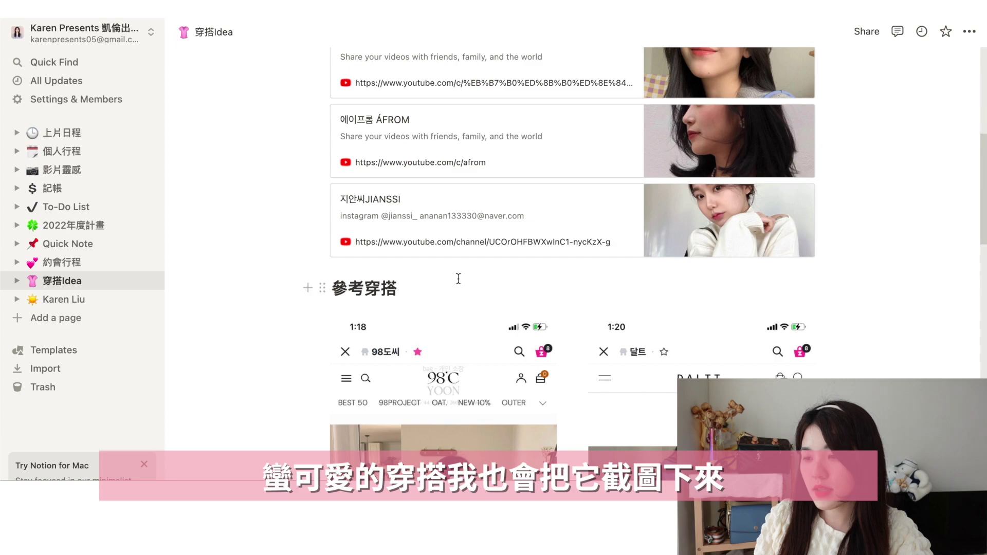
{"action": "scroll", "coordinate": [457, 284], "scroll_direction": "down", "scroll_amount": 2}
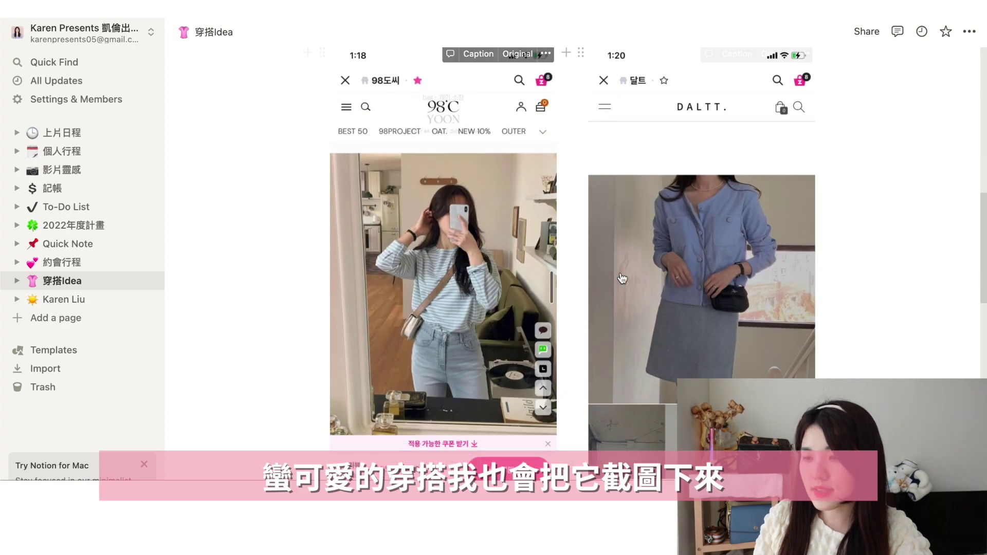
{"action": "scroll", "coordinate": [661, 301], "scroll_direction": "down", "scroll_amount": 15}
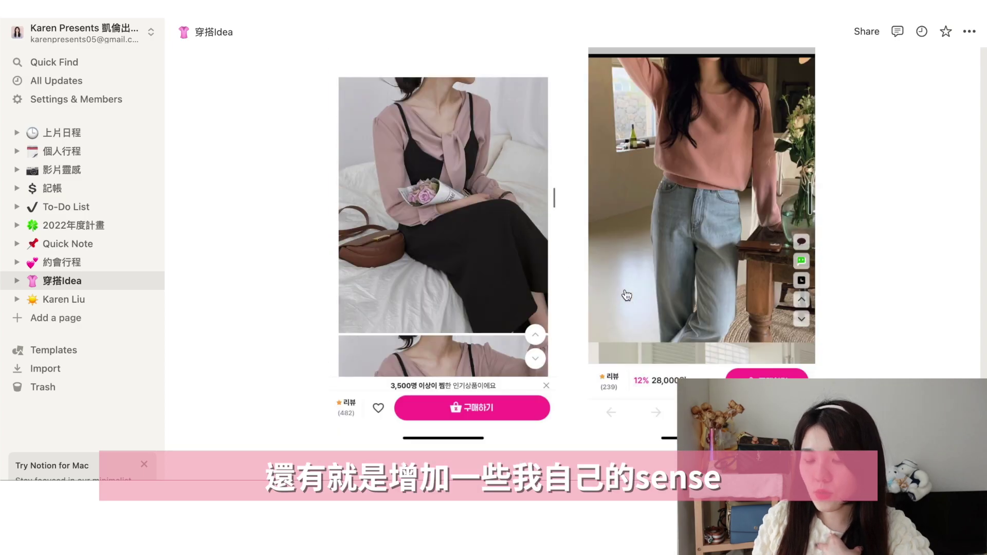
{"action": "scroll", "coordinate": [624, 293], "scroll_direction": "down", "scroll_amount": 3}
{"action": "scroll", "coordinate": [617, 298], "scroll_direction": "up", "scroll_amount": 15}
{"action": "scroll", "coordinate": [611, 303], "scroll_direction": "up", "scroll_amount": 15}
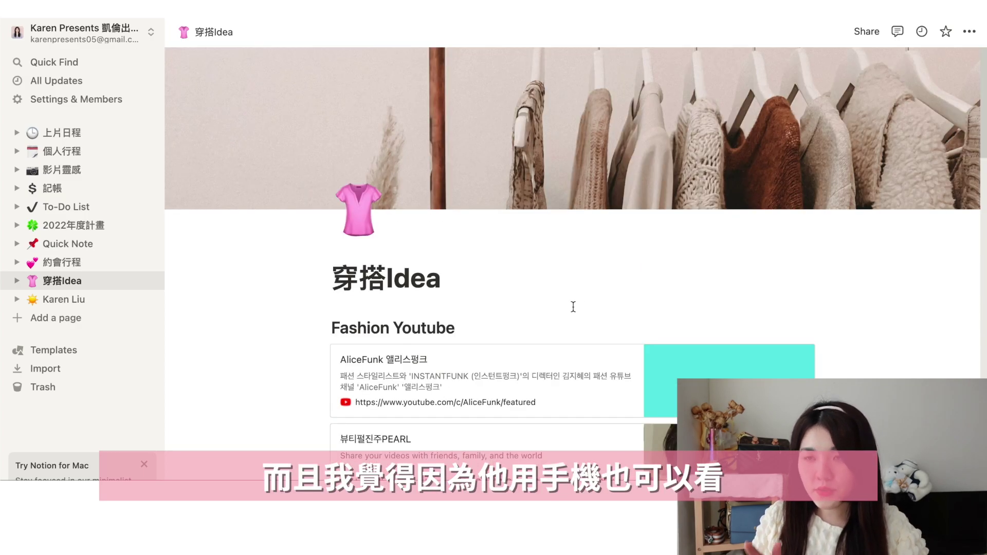
Step: Open the personal résumé page with the sun icon and look through its introduction, Career, Education, Language& Skill, Contact and Photofolio sections
{"action": "left_click", "coordinate": [89, 301]}
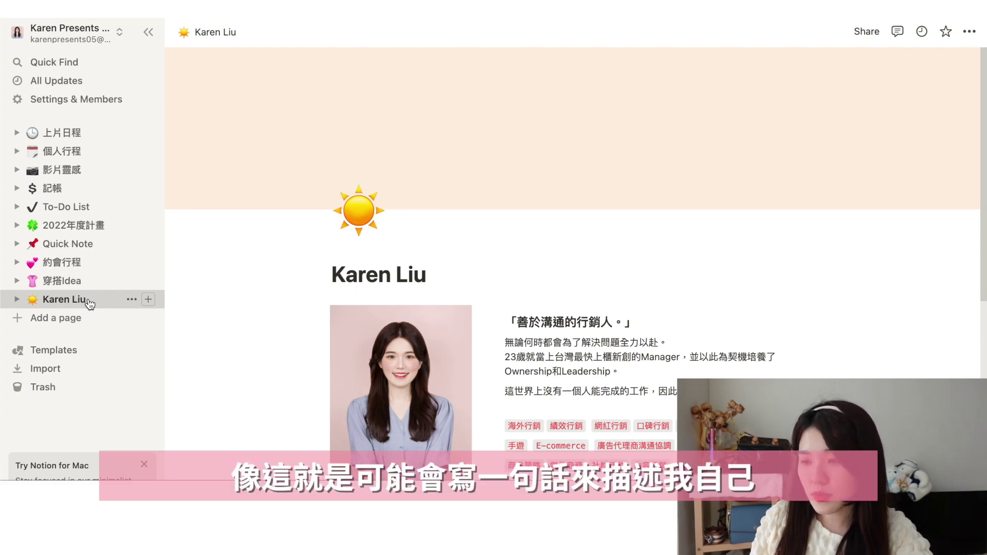
{"action": "scroll", "coordinate": [525, 271], "scroll_direction": "down", "scroll_amount": 2}
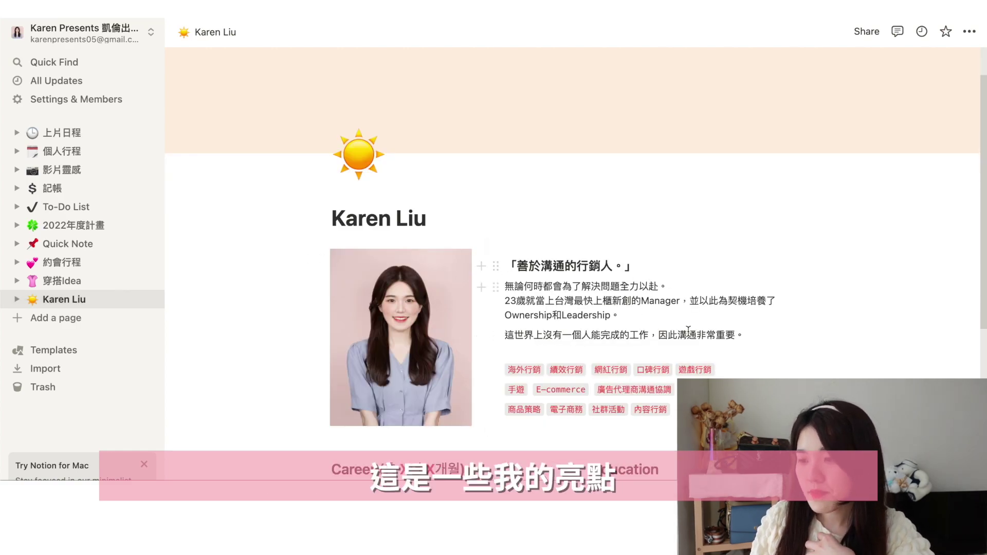
{"action": "scroll", "coordinate": [547, 308], "scroll_direction": "down", "scroll_amount": 4}
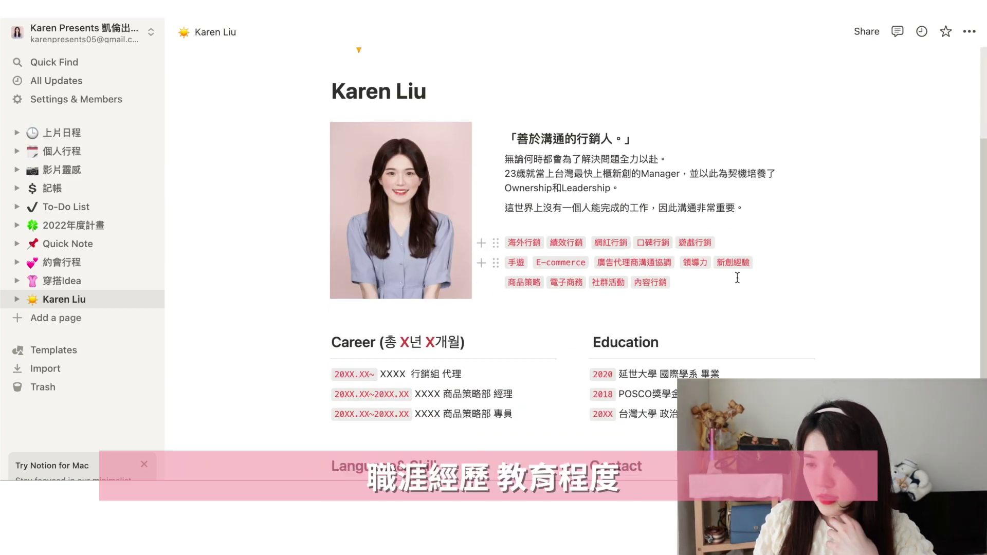
{"action": "scroll", "coordinate": [698, 338], "scroll_direction": "down", "scroll_amount": 1}
{"action": "left_click_drag", "start_coordinate": [659, 323], "coordinate": [642, 323]}
{"action": "scroll", "coordinate": [373, 331], "scroll_direction": "down", "scroll_amount": 5}
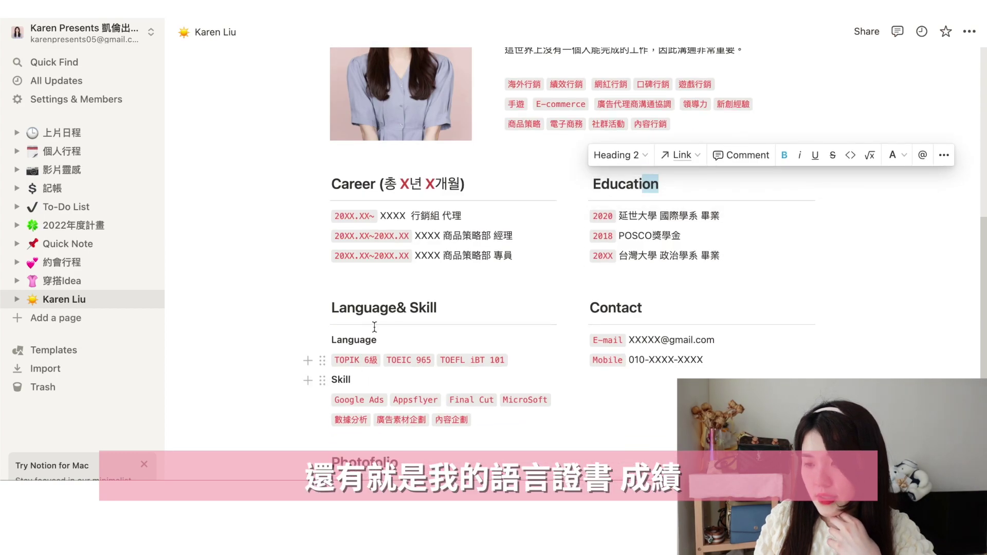
{"action": "left_click_drag", "start_coordinate": [367, 308], "coordinate": [396, 308]}
{"action": "left_click", "coordinate": [422, 313]}
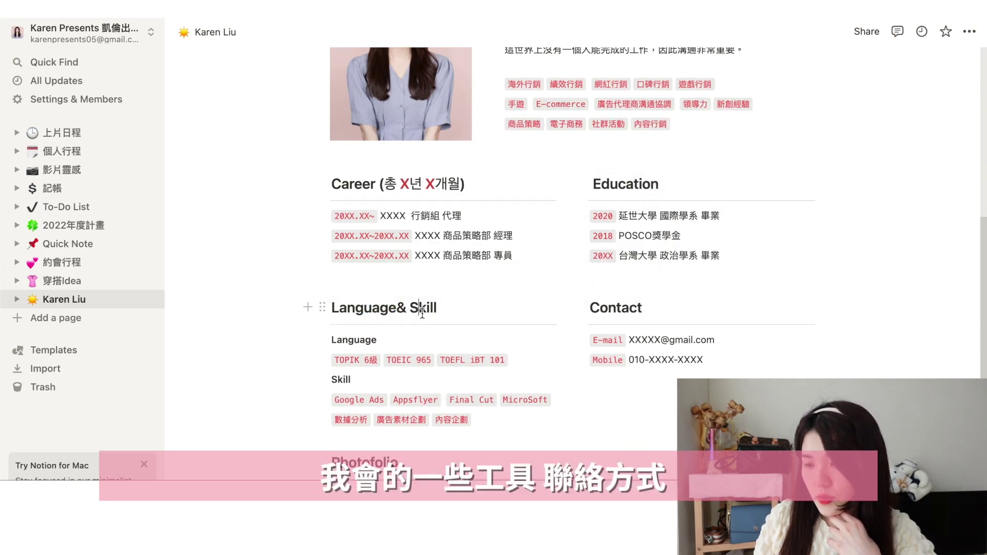
{"action": "scroll", "coordinate": [493, 337], "scroll_direction": "down", "scroll_amount": 2}
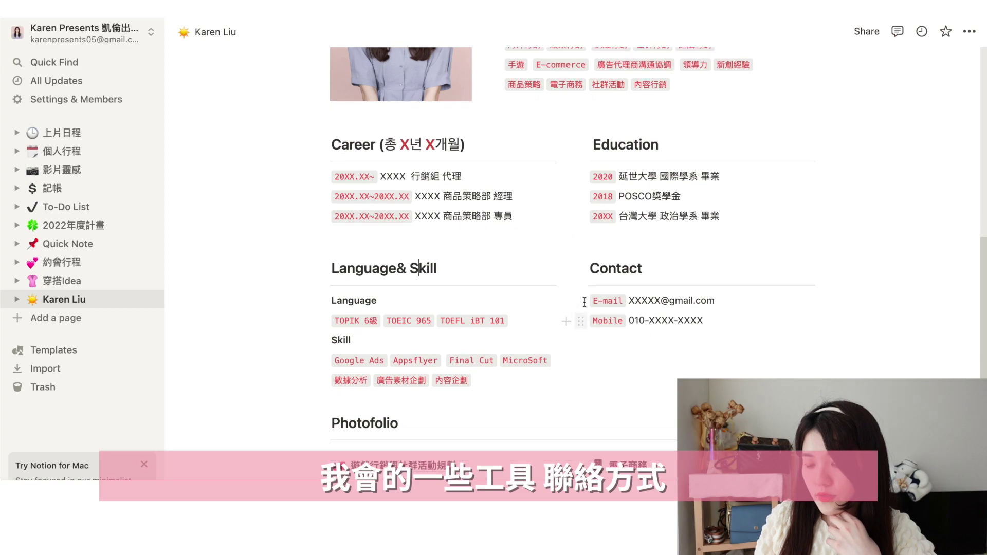
{"action": "scroll", "coordinate": [682, 342], "scroll_direction": "down", "scroll_amount": 4}
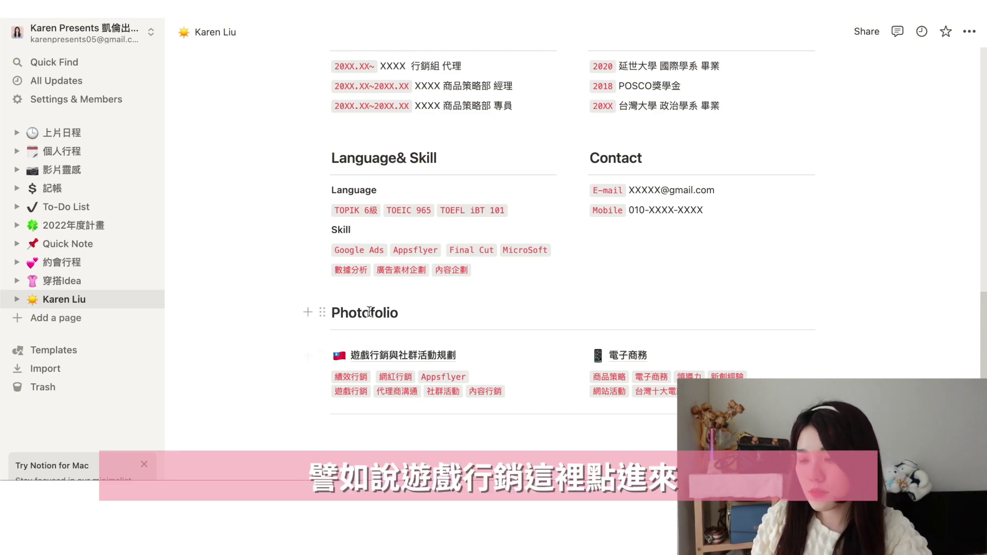
Step: Open the 遊戲行銷與社群活動規劃 portfolio page and look through the Performance marketing entry in its 作品集 gallery
{"action": "left_click", "coordinate": [394, 356]}
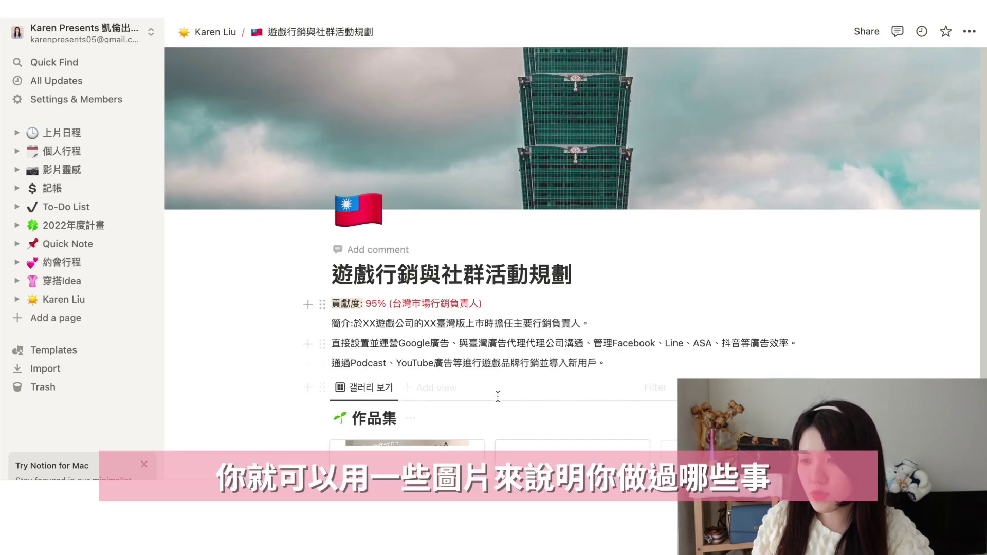
{"action": "scroll", "coordinate": [419, 340], "scroll_direction": "down", "scroll_amount": 3}
{"action": "left_click", "coordinate": [419, 338]}
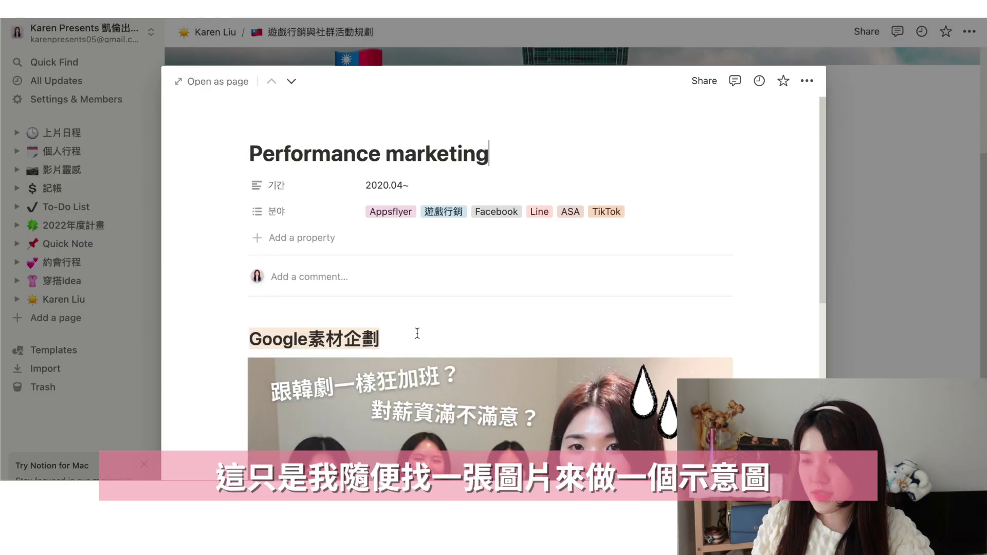
{"action": "scroll", "coordinate": [416, 321], "scroll_direction": "down", "scroll_amount": 10}
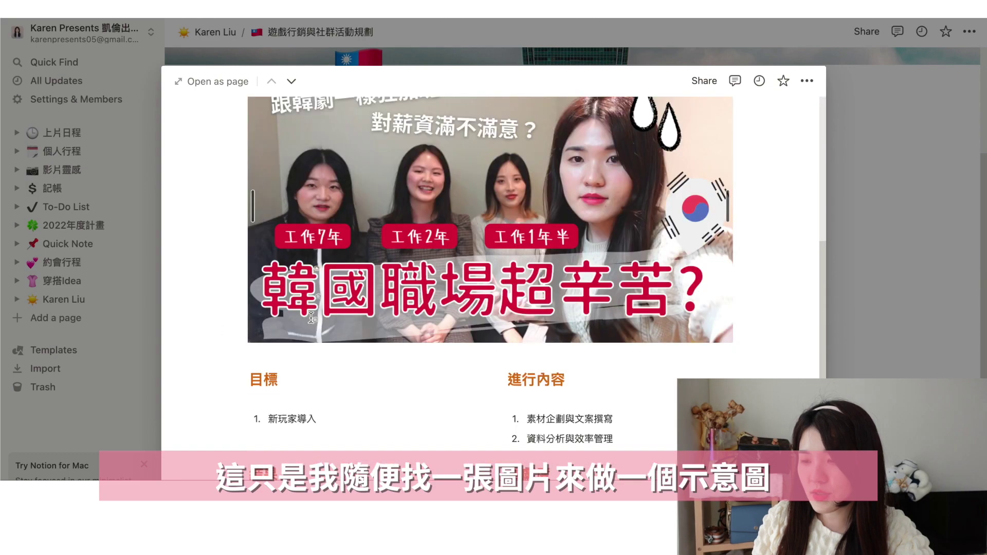
{"action": "scroll", "coordinate": [469, 297], "scroll_direction": "up", "scroll_amount": 2}
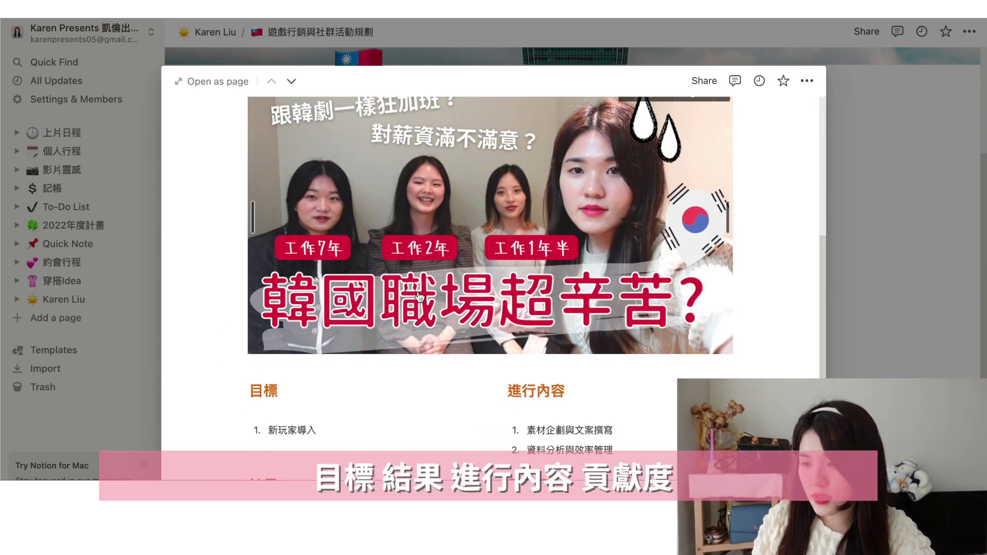
{"action": "scroll", "coordinate": [425, 306], "scroll_direction": "up", "scroll_amount": 3}
{"action": "scroll", "coordinate": [403, 290], "scroll_direction": "down", "scroll_amount": 5}
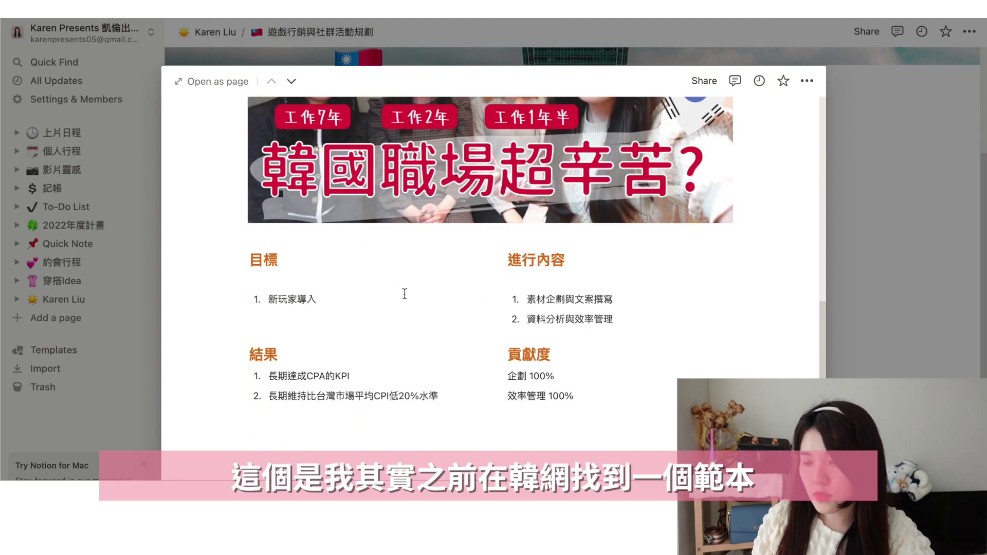
Step: Leave the Performance marketing entry and view the 活動企劃 entry of the same gallery
{"action": "key", "text": "Escape"}
{"action": "left_click", "coordinate": [589, 307]}
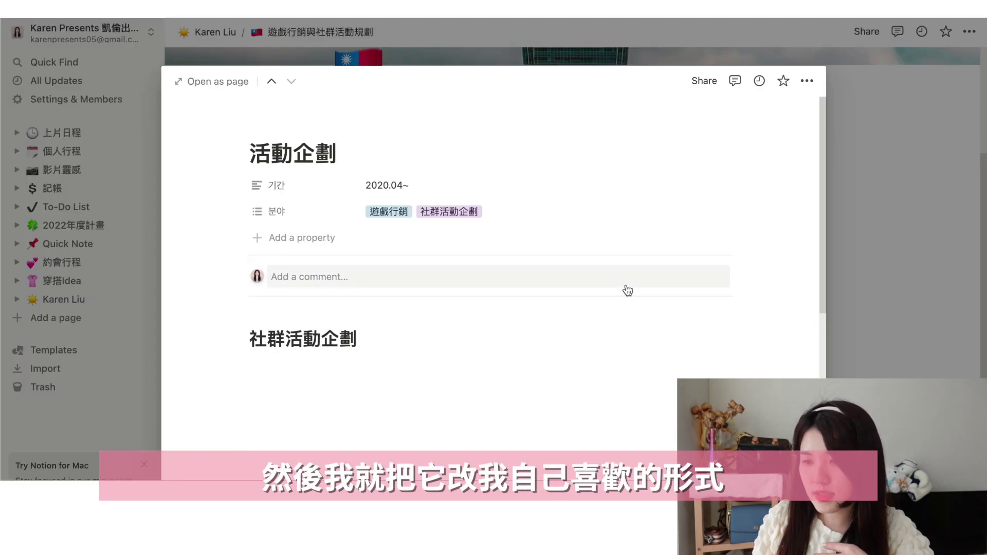
{"action": "scroll", "coordinate": [538, 259], "scroll_direction": "down", "scroll_amount": 1}
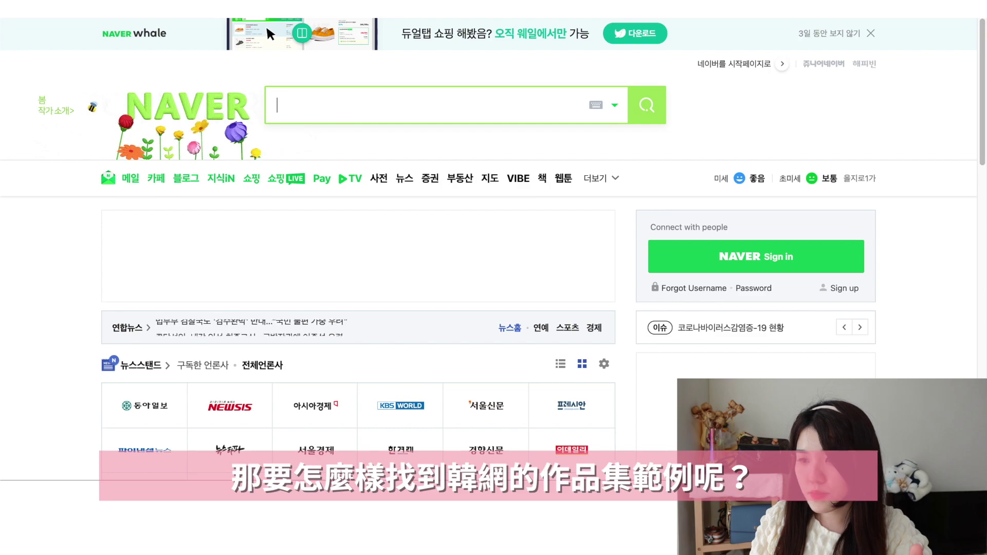
Step: Switch to Naver and search for 노션 포트폴리오, refining the search to 노션 포트폴리오 템플릿
{"action": "type", "text": "노션"}
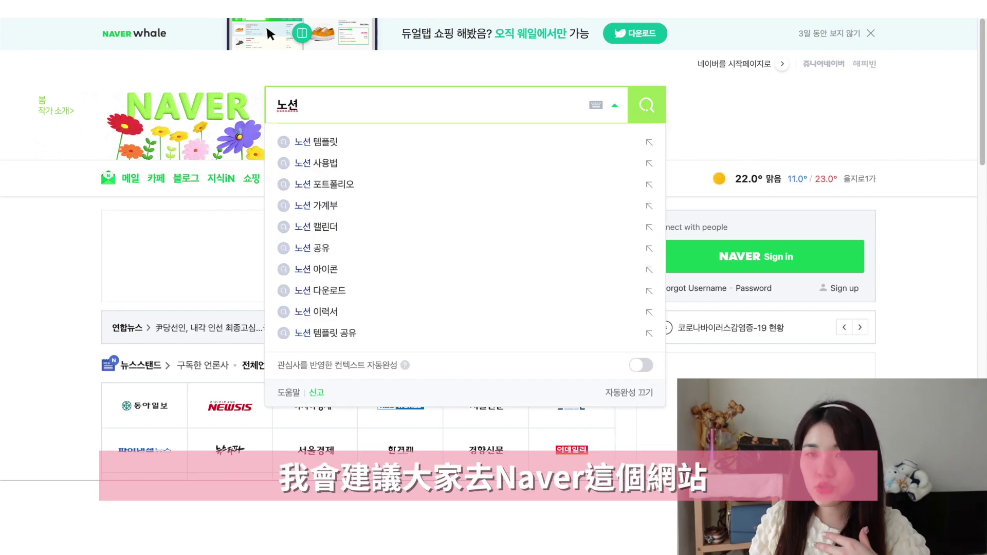
{"action": "left_click", "coordinate": [394, 186]}
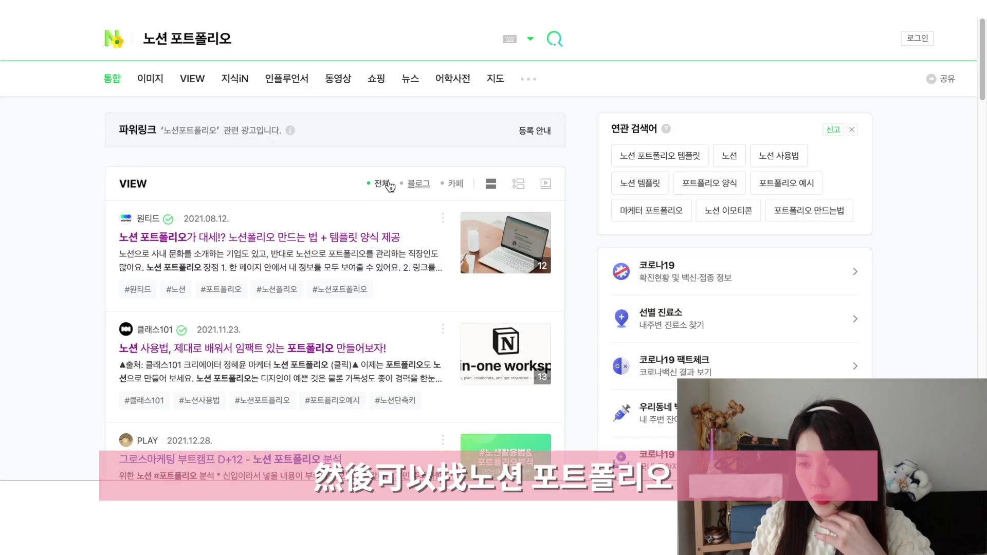
{"action": "left_click", "coordinate": [254, 46]}
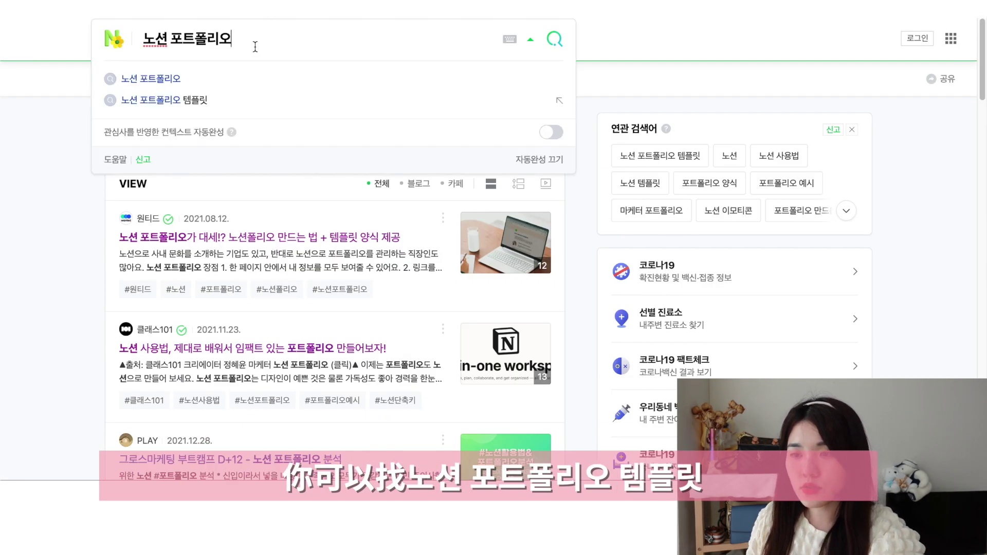
{"action": "left_click", "coordinate": [223, 102]}
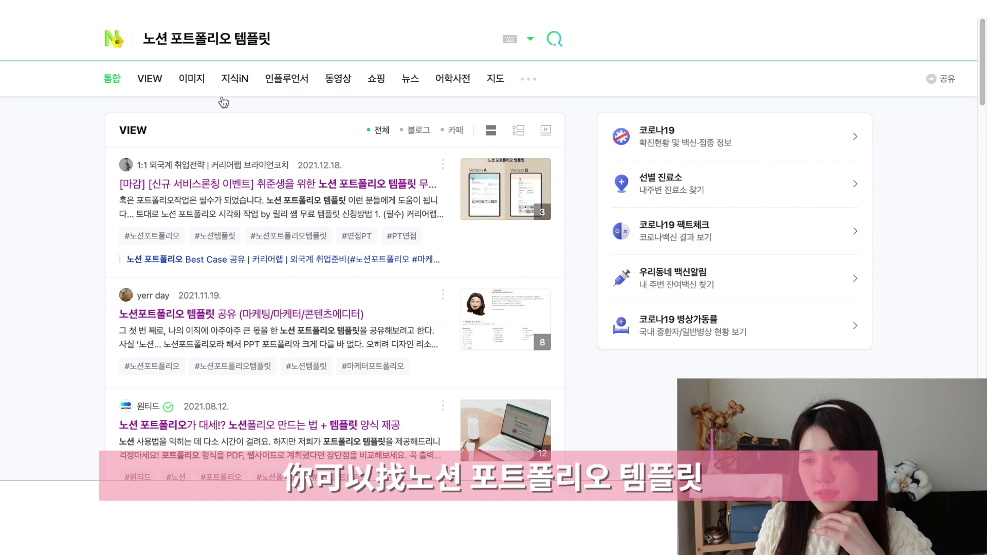
Step: Open the keepgoing blog post on performance marketer portfolios, follow its Notion template link and duplicate the template into the workspace
{"action": "scroll", "coordinate": [322, 264], "scroll_direction": "down", "scroll_amount": 8}
{"action": "scroll", "coordinate": [312, 221], "scroll_direction": "down", "scroll_amount": 2}
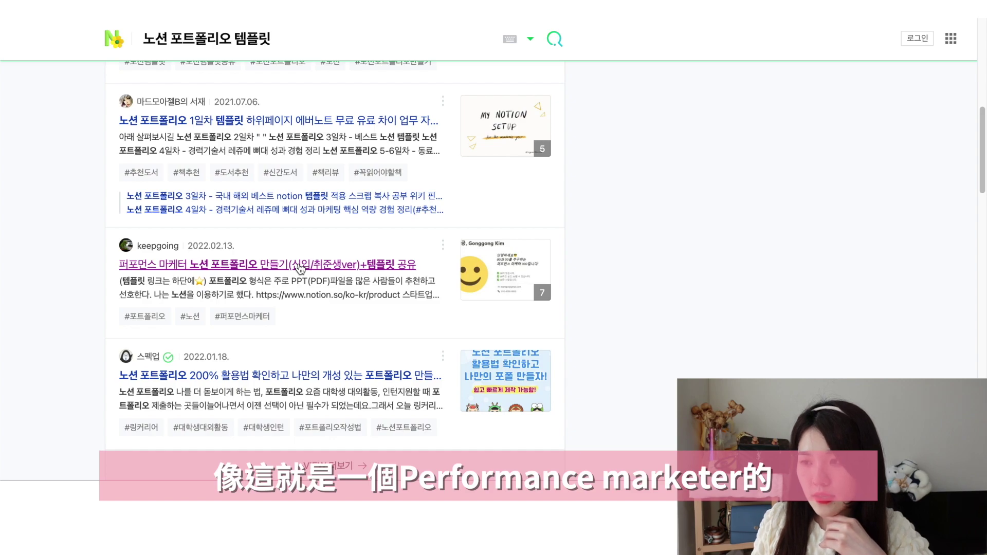
{"action": "left_click", "coordinate": [301, 268]}
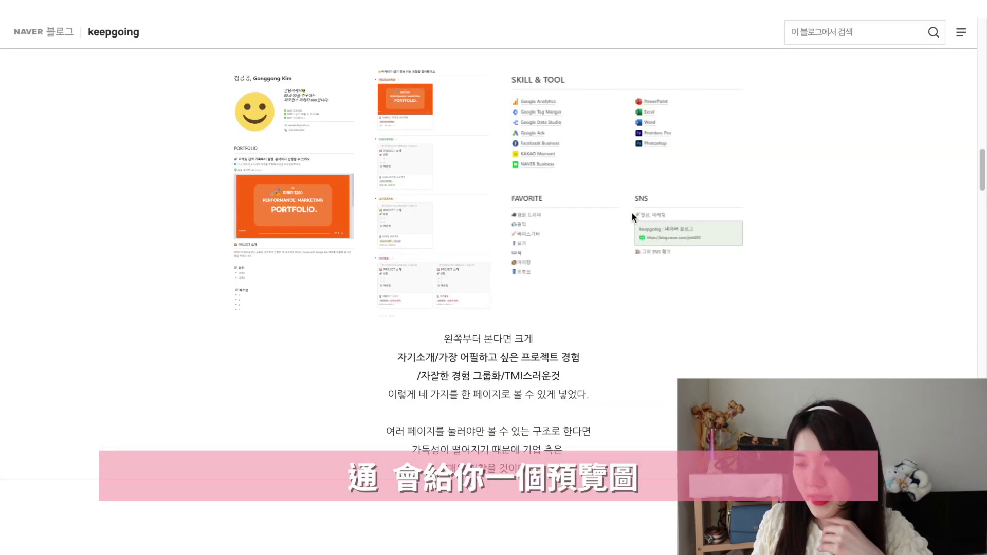
{"action": "scroll", "coordinate": [457, 224], "scroll_direction": "down", "scroll_amount": 20}
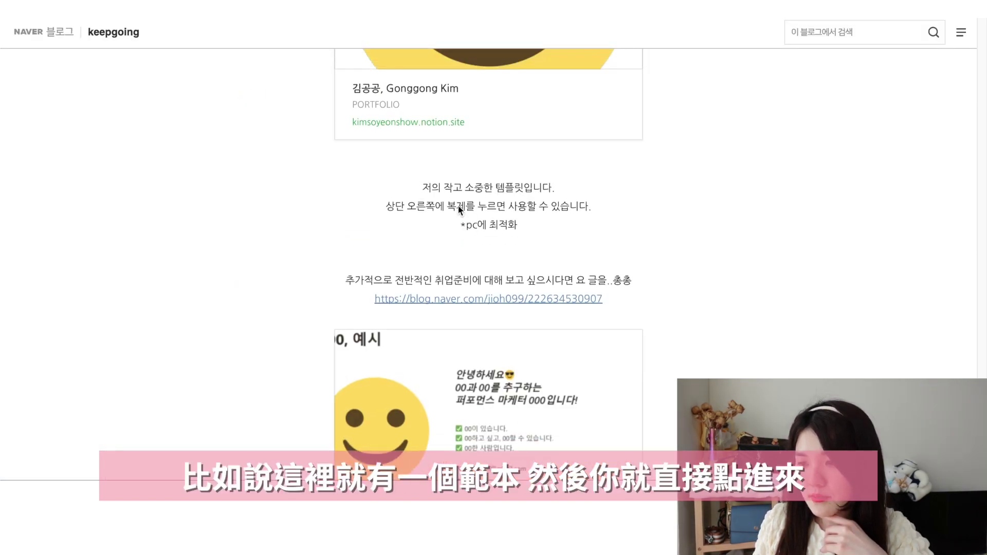
{"action": "scroll", "coordinate": [457, 204], "scroll_direction": "up", "scroll_amount": 5}
{"action": "left_click", "coordinate": [477, 257]}
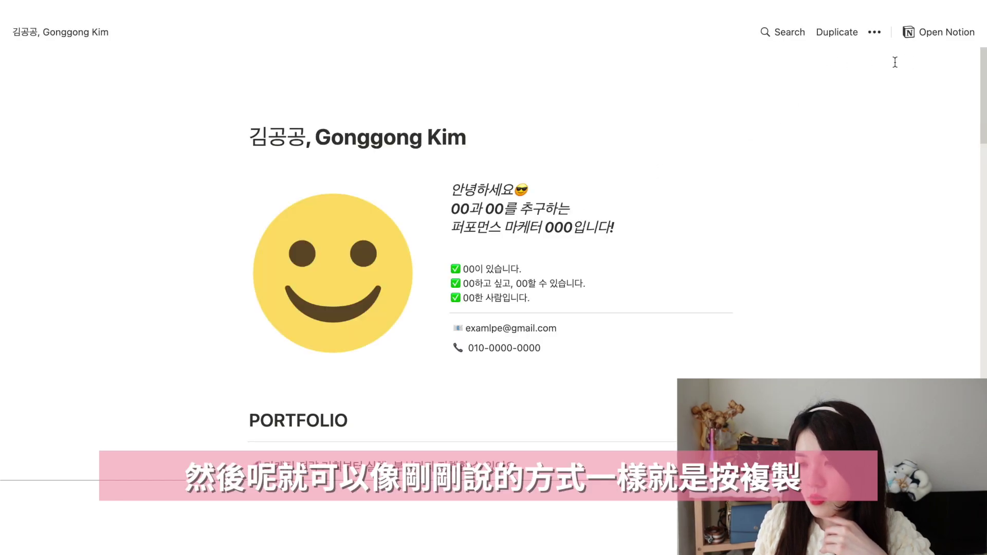
{"action": "left_click", "coordinate": [838, 35]}
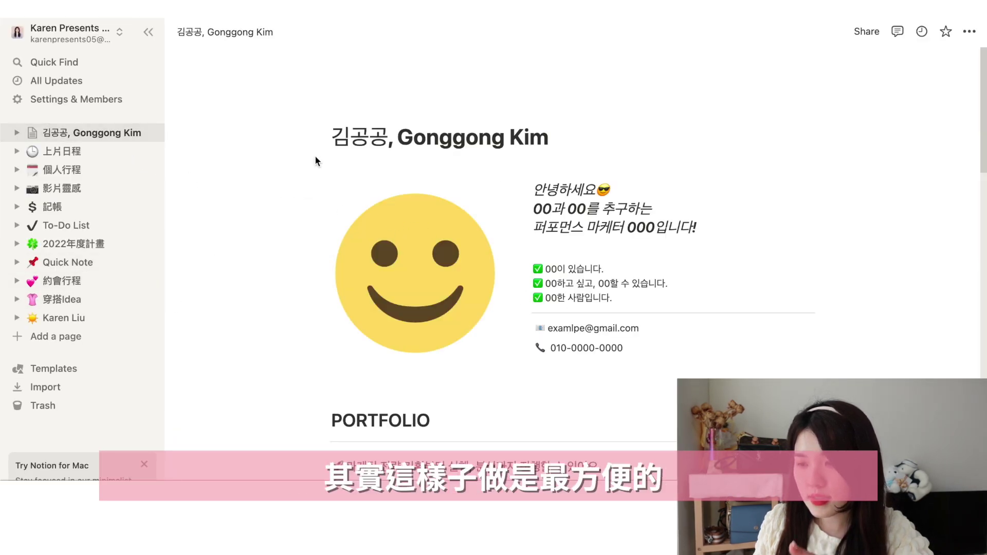
Step: Look through the duplicated portfolio page, including the 퍼포먼스 마케팅 프로젝트 entry with its embedded PDF and the grouped project gallery
{"action": "scroll", "coordinate": [612, 255], "scroll_direction": "down", "scroll_amount": 6}
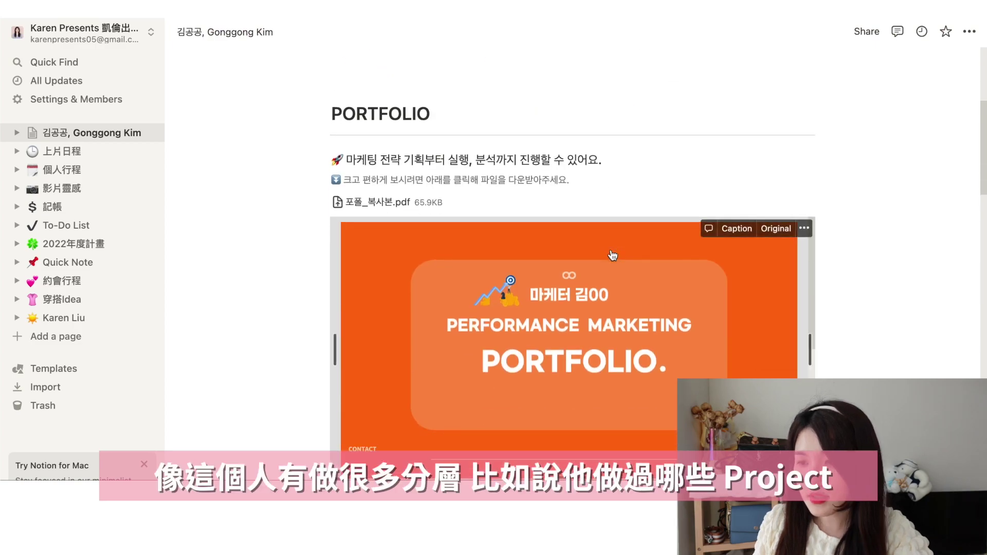
{"action": "scroll", "coordinate": [611, 256], "scroll_direction": "down", "scroll_amount": 5}
{"action": "left_click", "coordinate": [474, 276]}
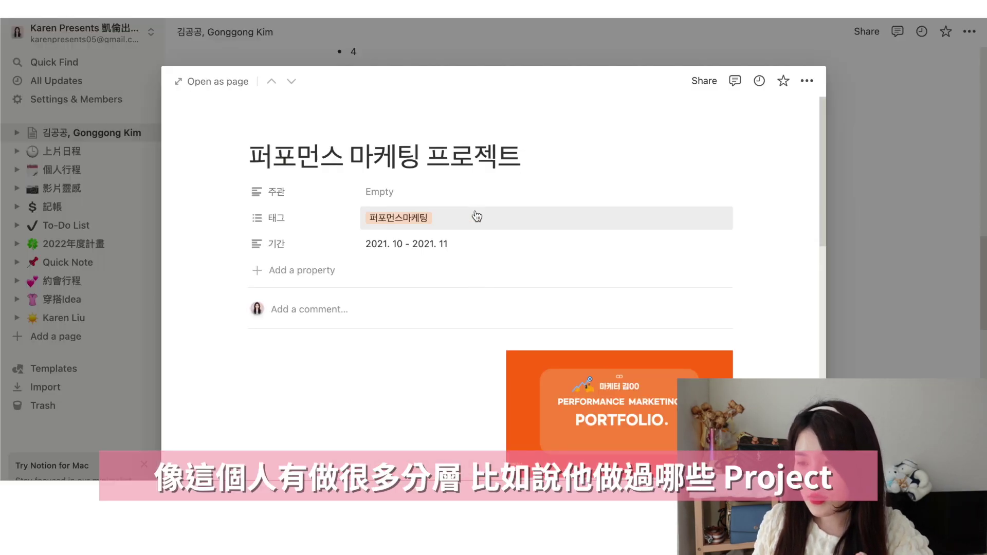
{"action": "scroll", "coordinate": [472, 215], "scroll_direction": "down", "scroll_amount": 3}
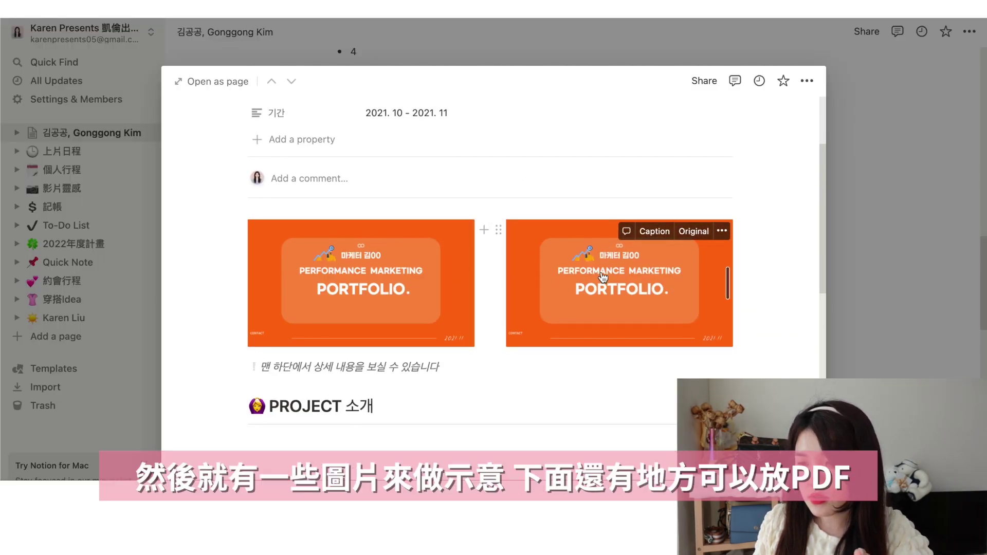
{"action": "scroll", "coordinate": [603, 278], "scroll_direction": "down", "scroll_amount": 13}
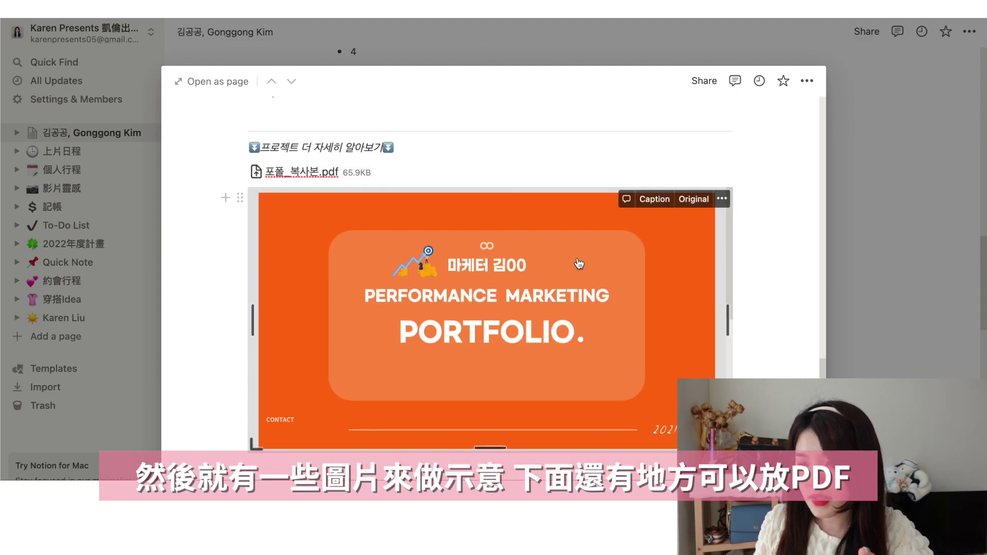
{"action": "scroll", "coordinate": [369, 230], "scroll_direction": "down", "scroll_amount": 2}
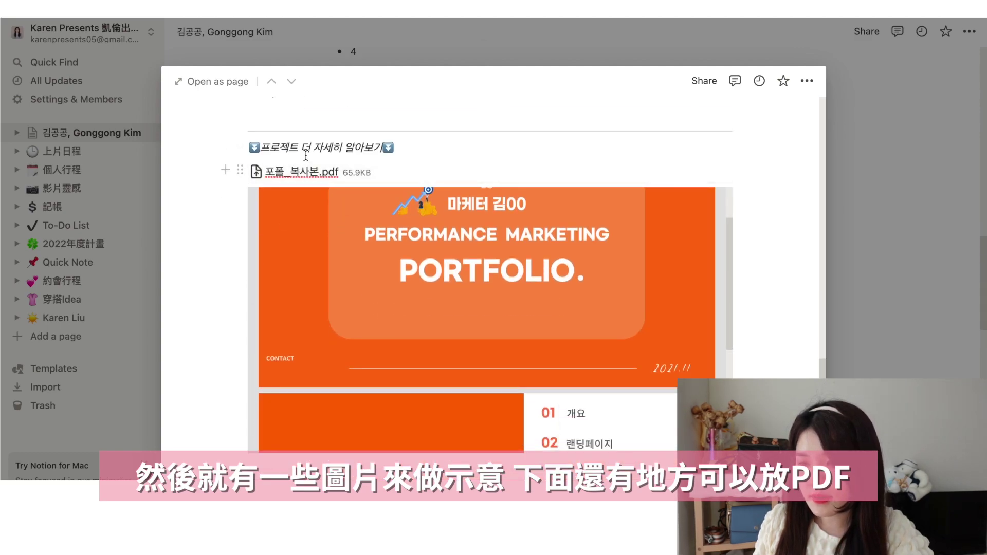
{"action": "scroll", "coordinate": [359, 259], "scroll_direction": "down", "scroll_amount": 5}
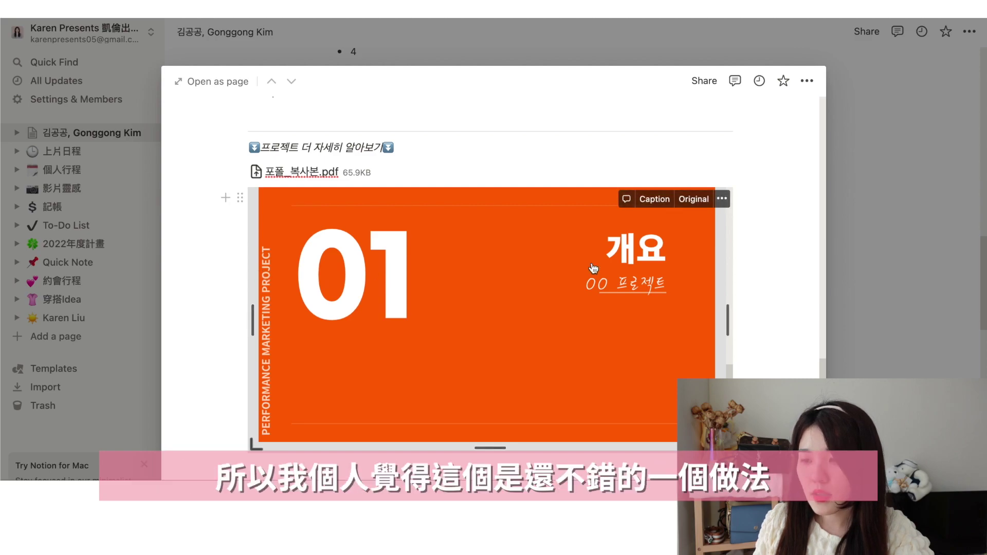
{"action": "left_click", "coordinate": [883, 321]}
{"action": "scroll", "coordinate": [721, 280], "scroll_direction": "down", "scroll_amount": 2}
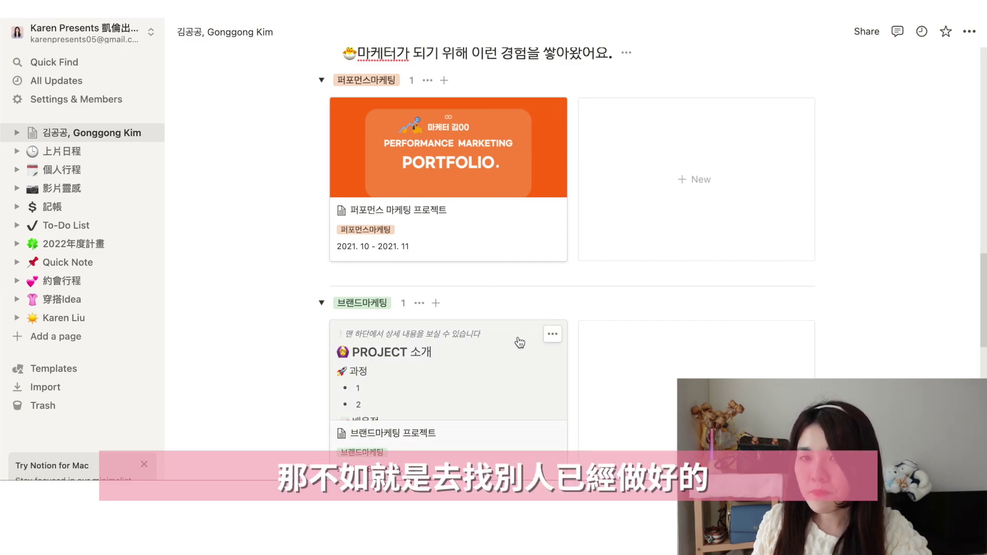
{"action": "scroll", "coordinate": [531, 308], "scroll_direction": "down", "scroll_amount": 10}
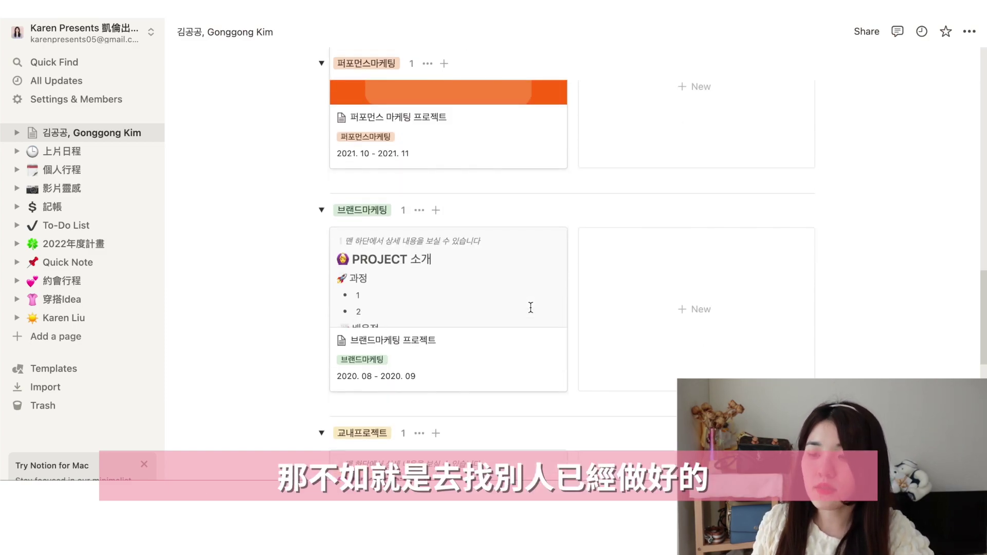